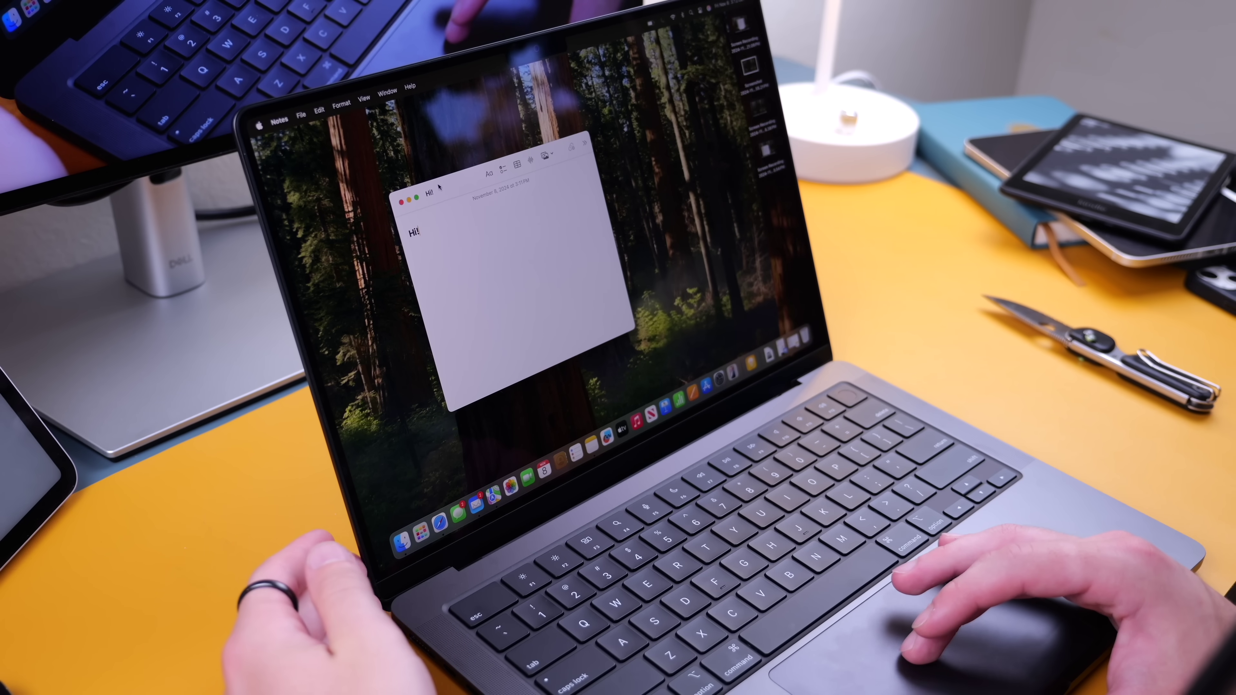
# - Move, close, reopen, minimize and restore the Hi! note window, then centre and enlarge it
pyautogui.moveTo(444, 191); pyautogui.dragTo(475, 177)
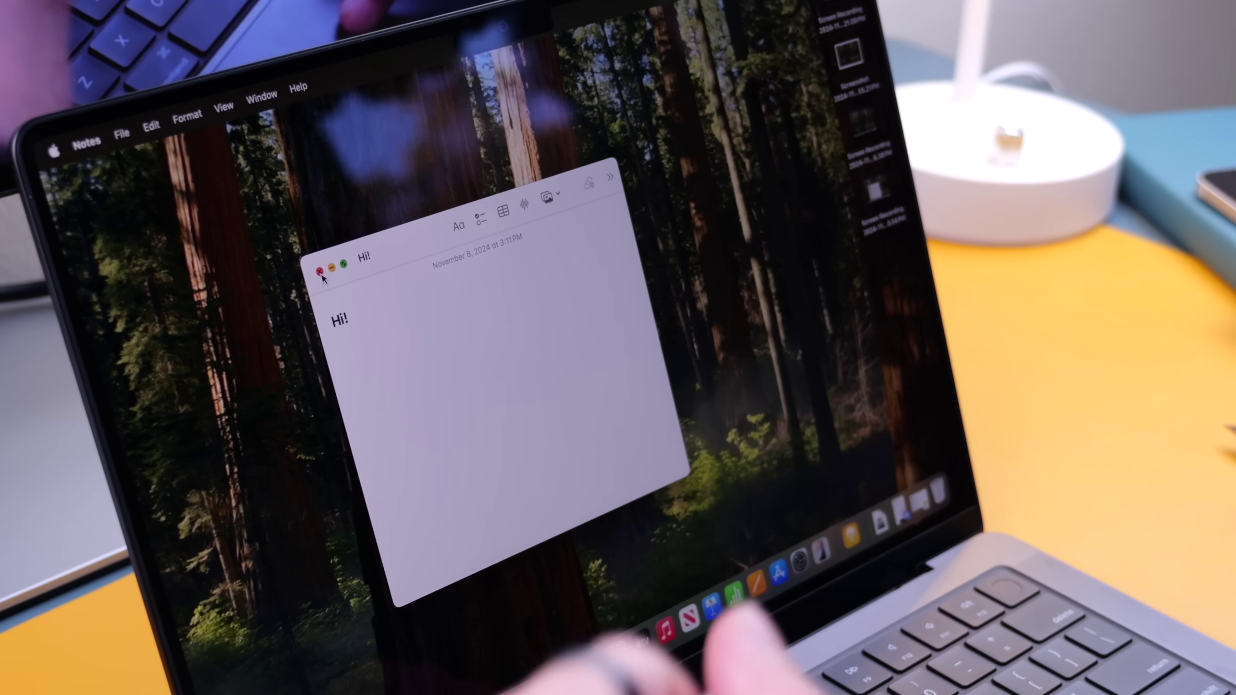
pyautogui.click(320, 271)
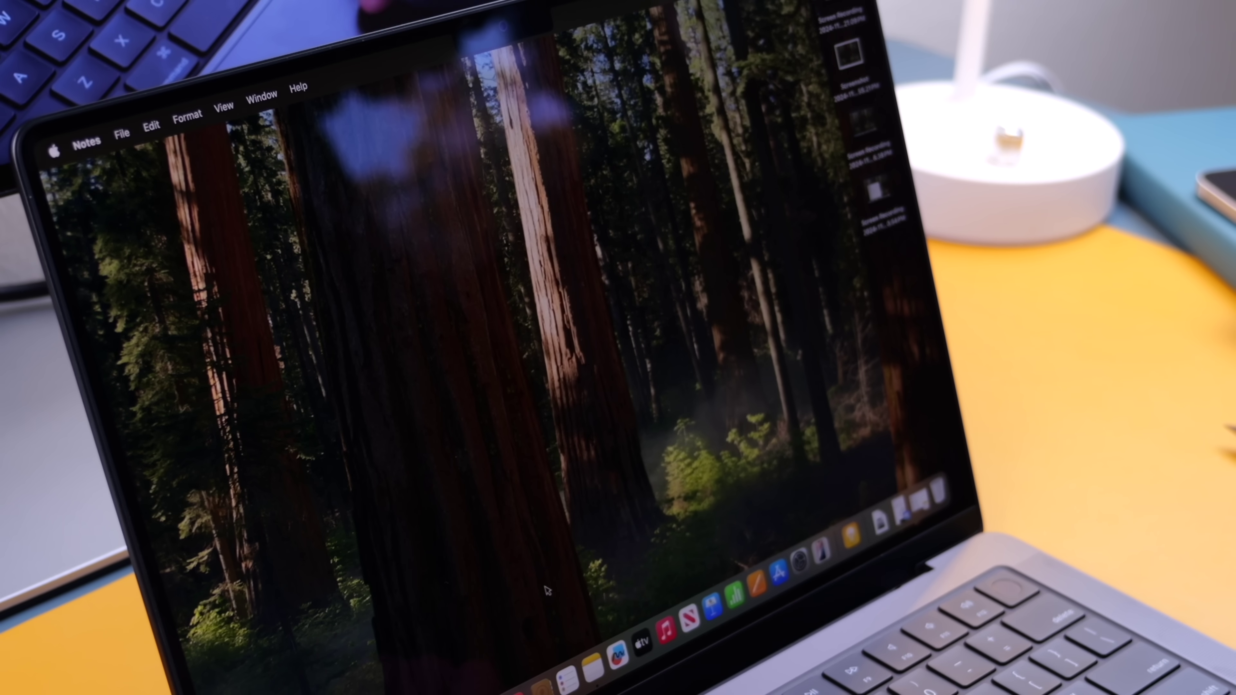
pyautogui.click(592, 665)
pyautogui.click(332, 267)
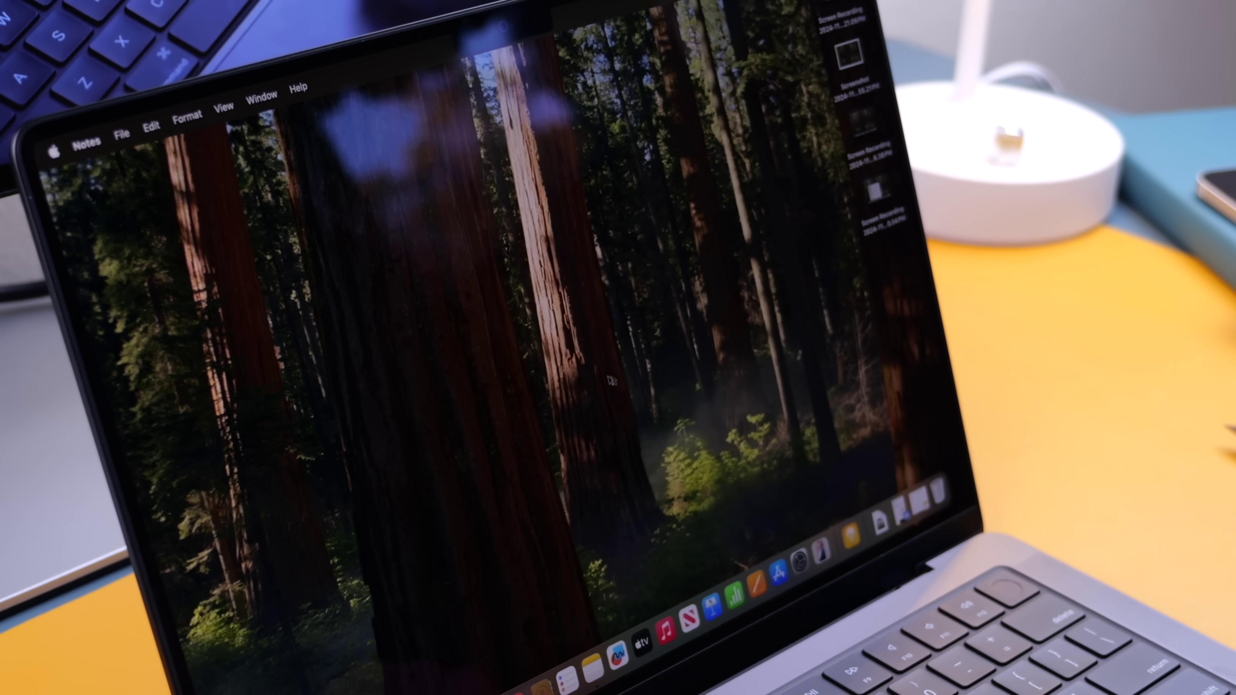
pyautogui.click(919, 501)
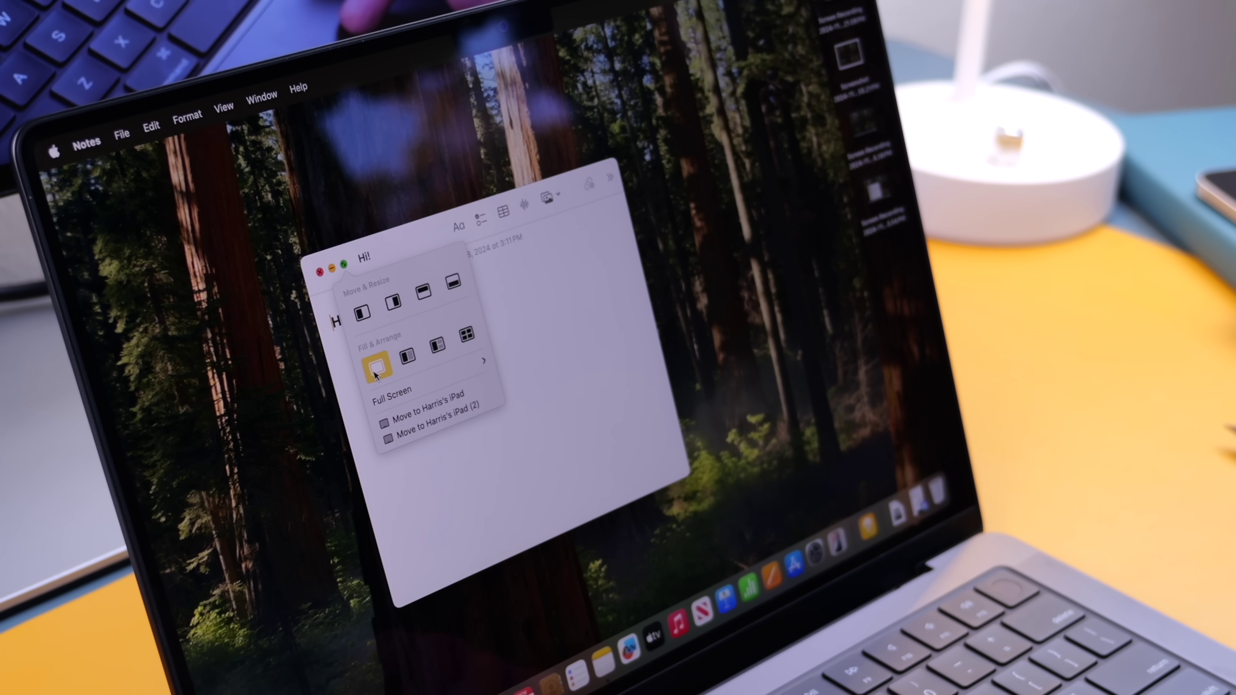
pyautogui.click(417, 360)
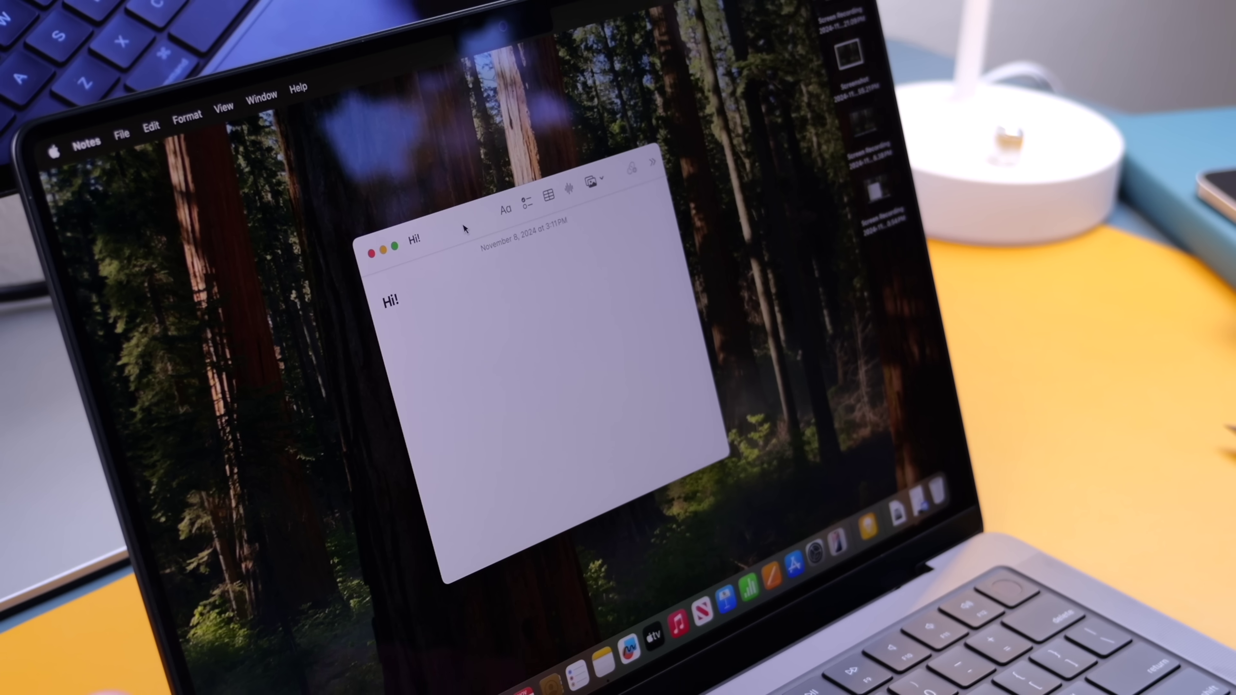
# - Move the Hi! note window under the menu bar and toggle it into and out of full screen
pyautogui.moveTo(463, 228); pyautogui.dragTo(439, 50)
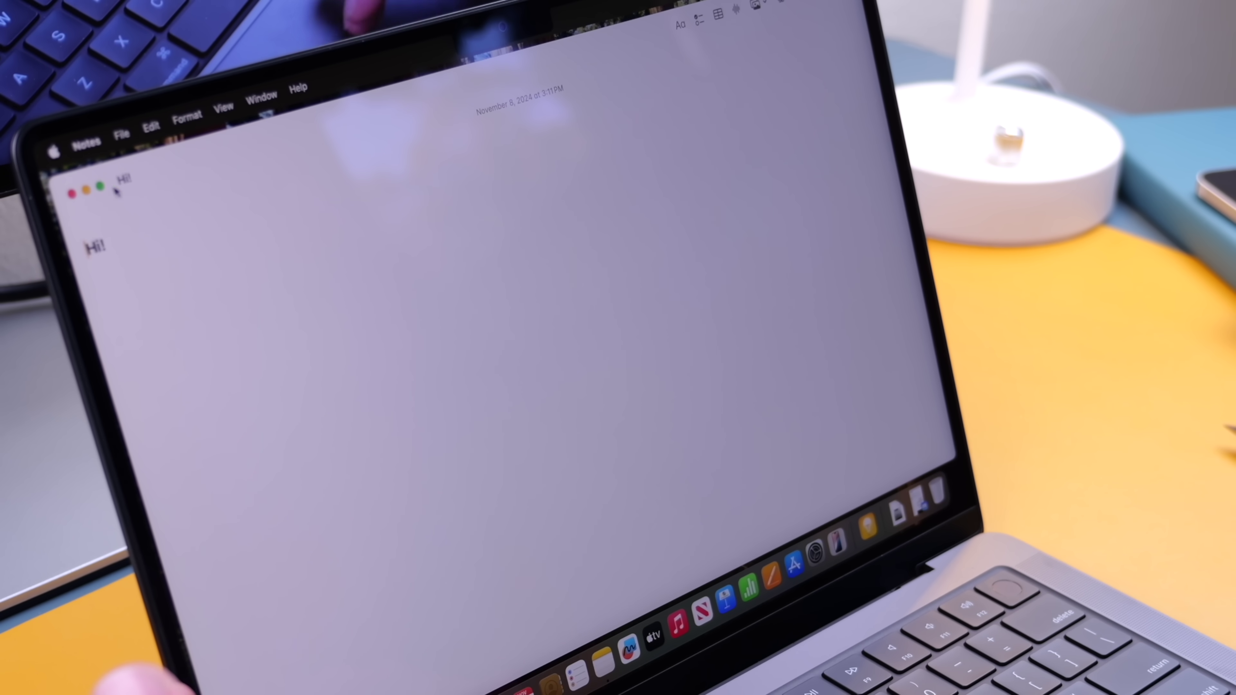
pyautogui.click(101, 188)
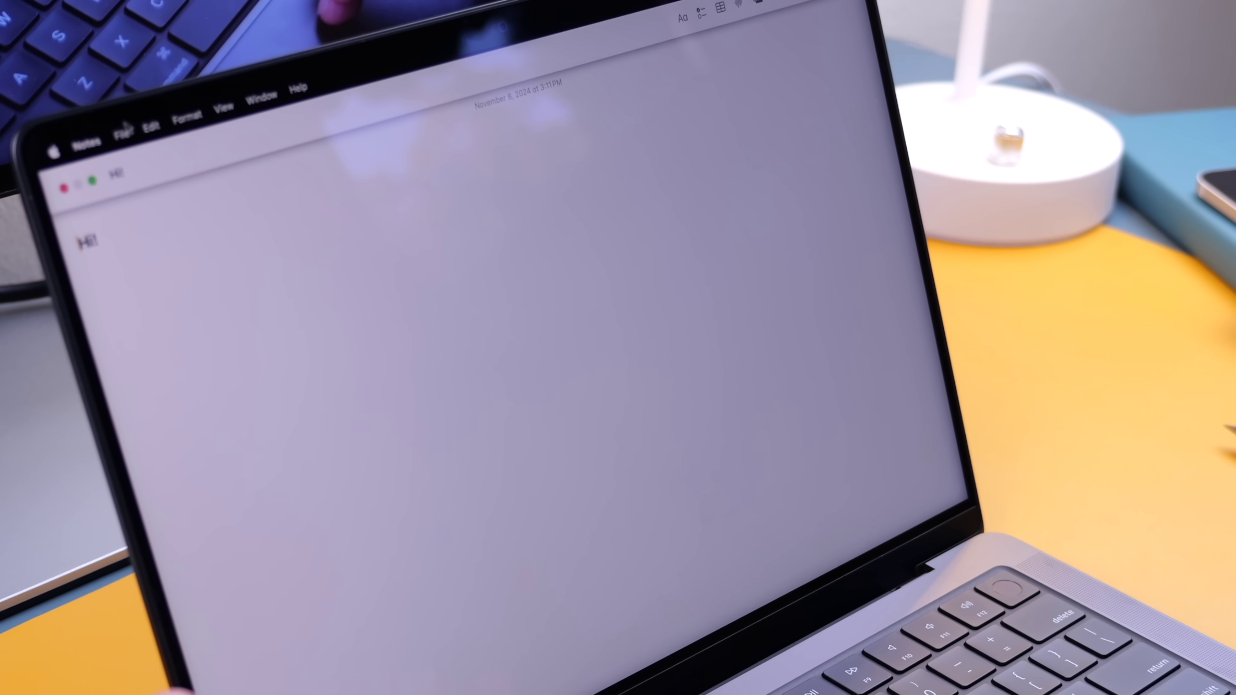
pyautogui.click(94, 182)
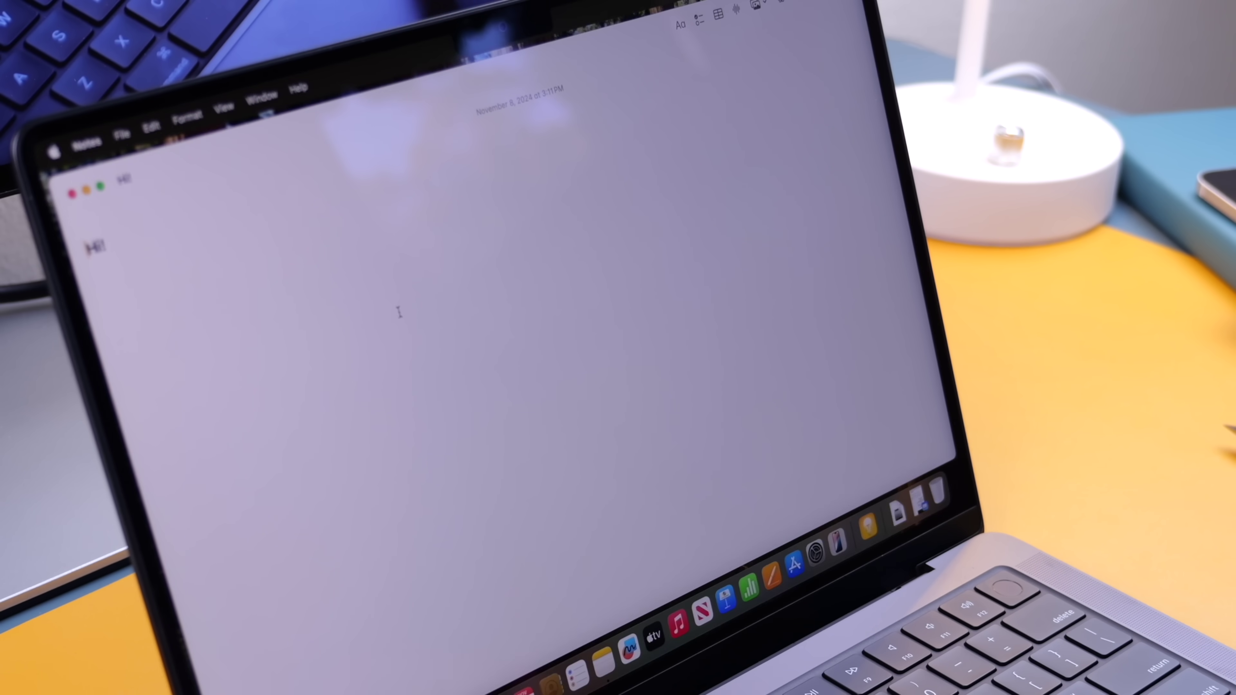
# - Shrink, reposition and tile the Hi! note window, then bring up the main Notes window with Command-0
pyautogui.moveTo(48, 177); pyautogui.dragTo(492, 173)
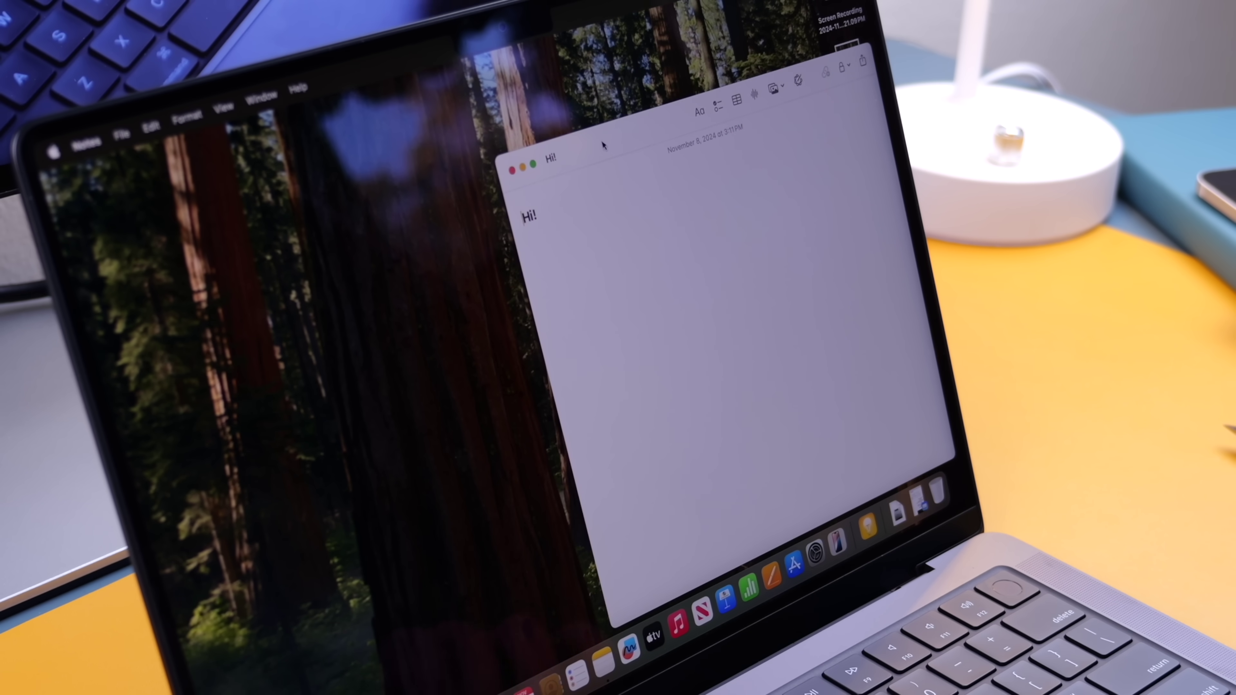
pyautogui.moveTo(603, 145); pyautogui.dragTo(63, 190)
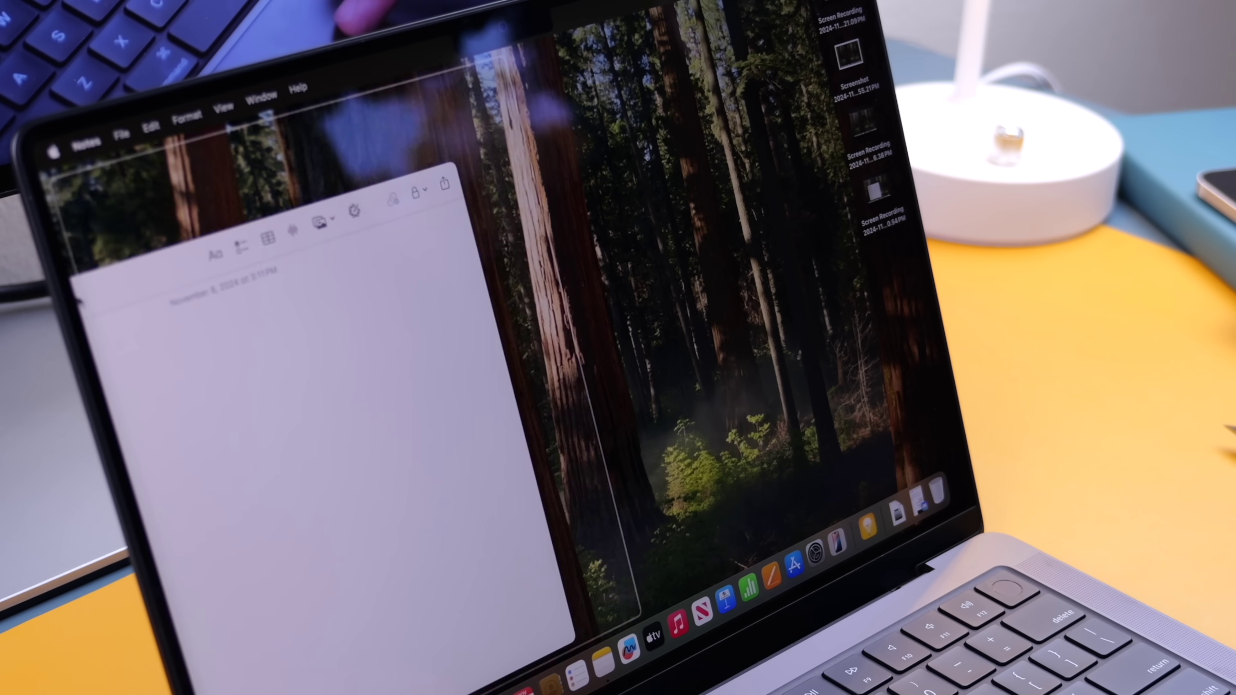
pyautogui.moveTo(209, 169); pyautogui.dragTo(896, 161)
pyautogui.moveTo(640, 194); pyautogui.dragTo(790, 195)
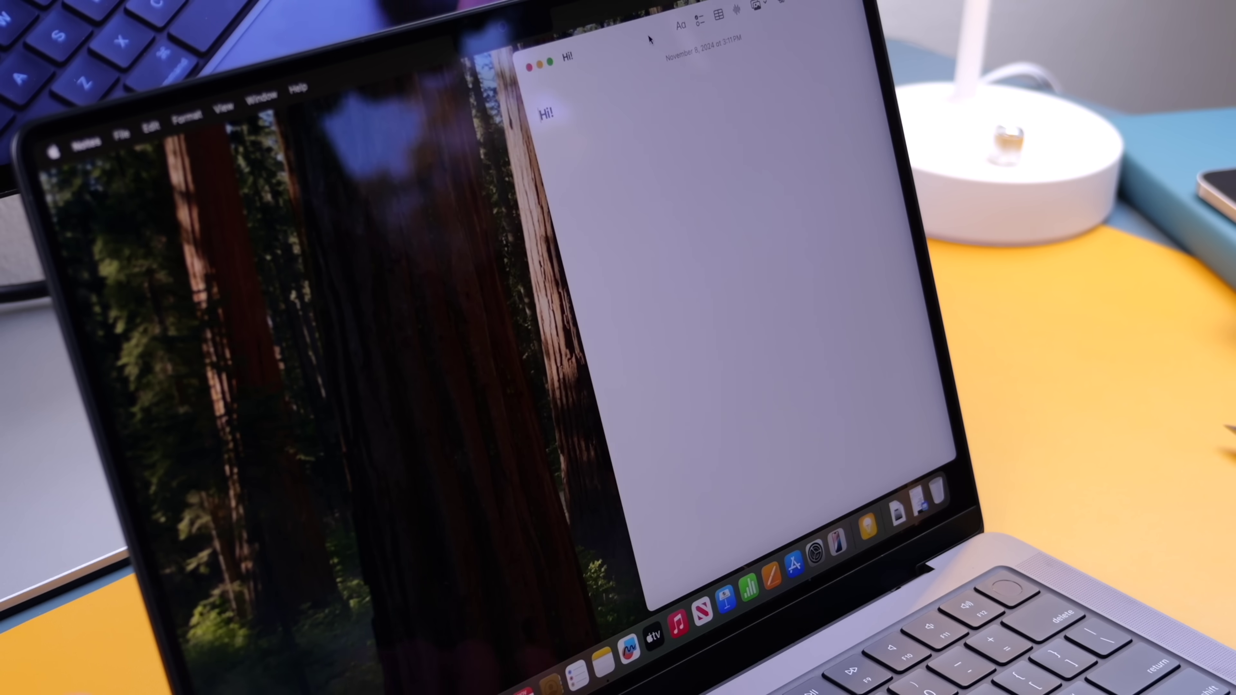
pyautogui.moveTo(648, 39); pyautogui.dragTo(406, 166)
pyautogui.press('super+0')
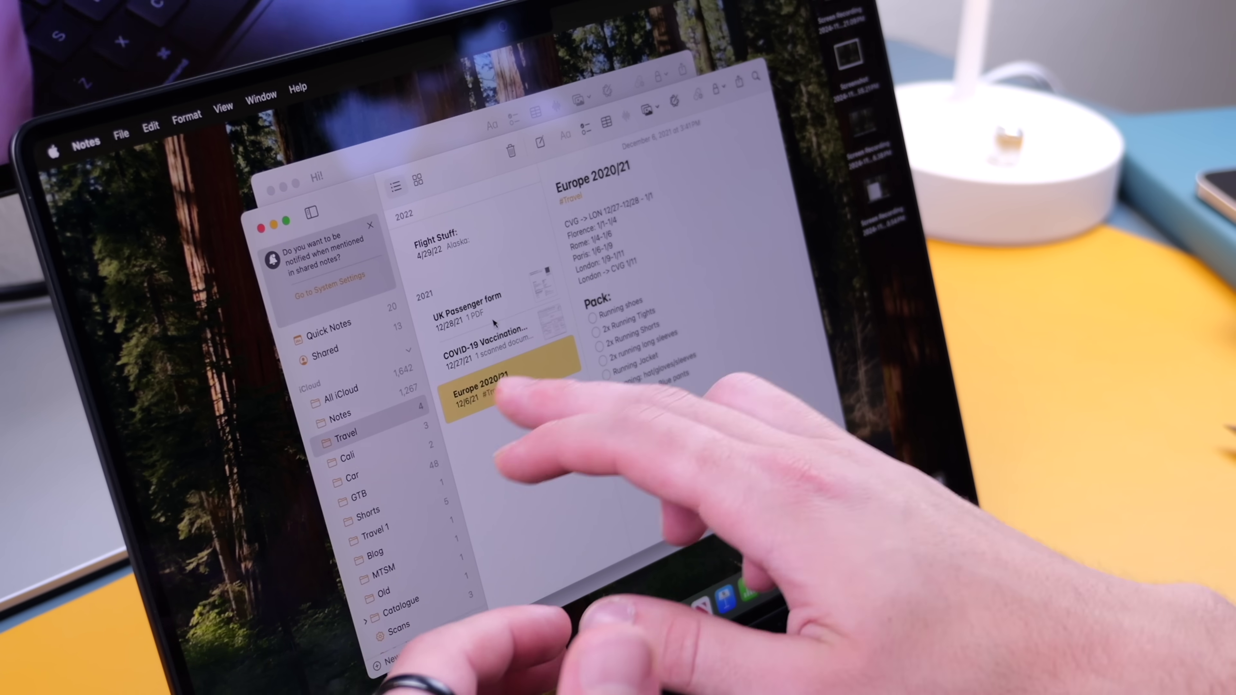
pyautogui.doubleClick(520, 373)
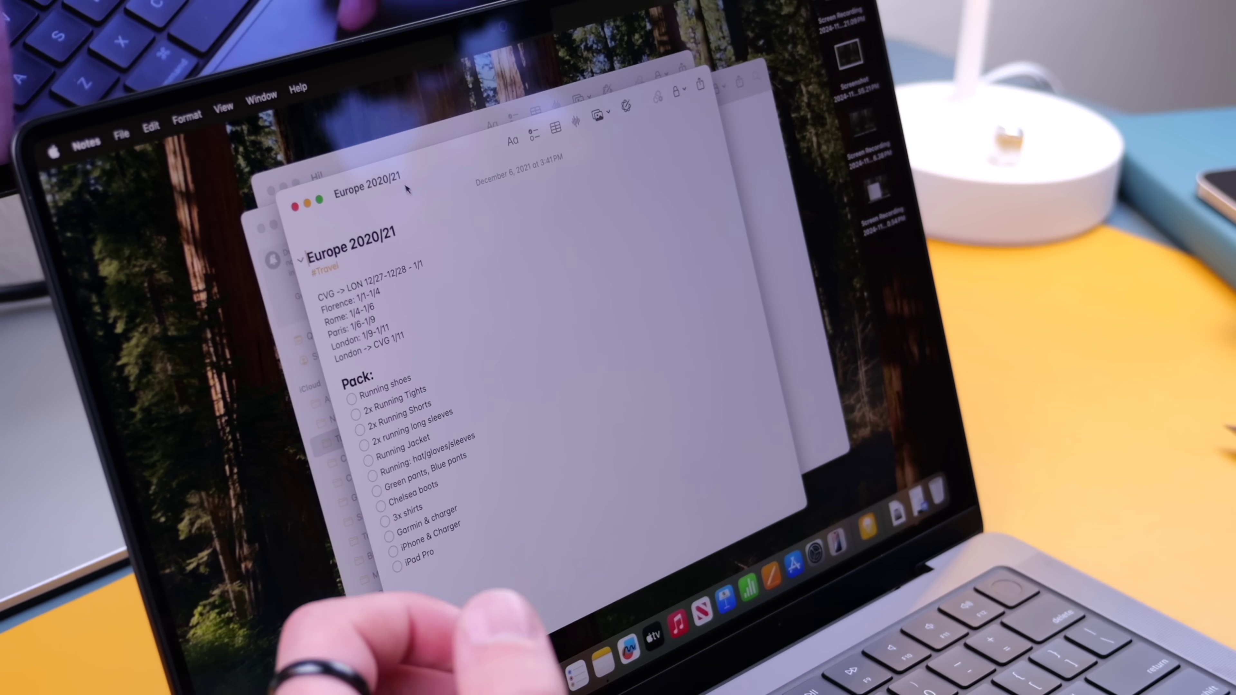
pyautogui.moveTo(406, 189); pyautogui.dragTo(457, 207)
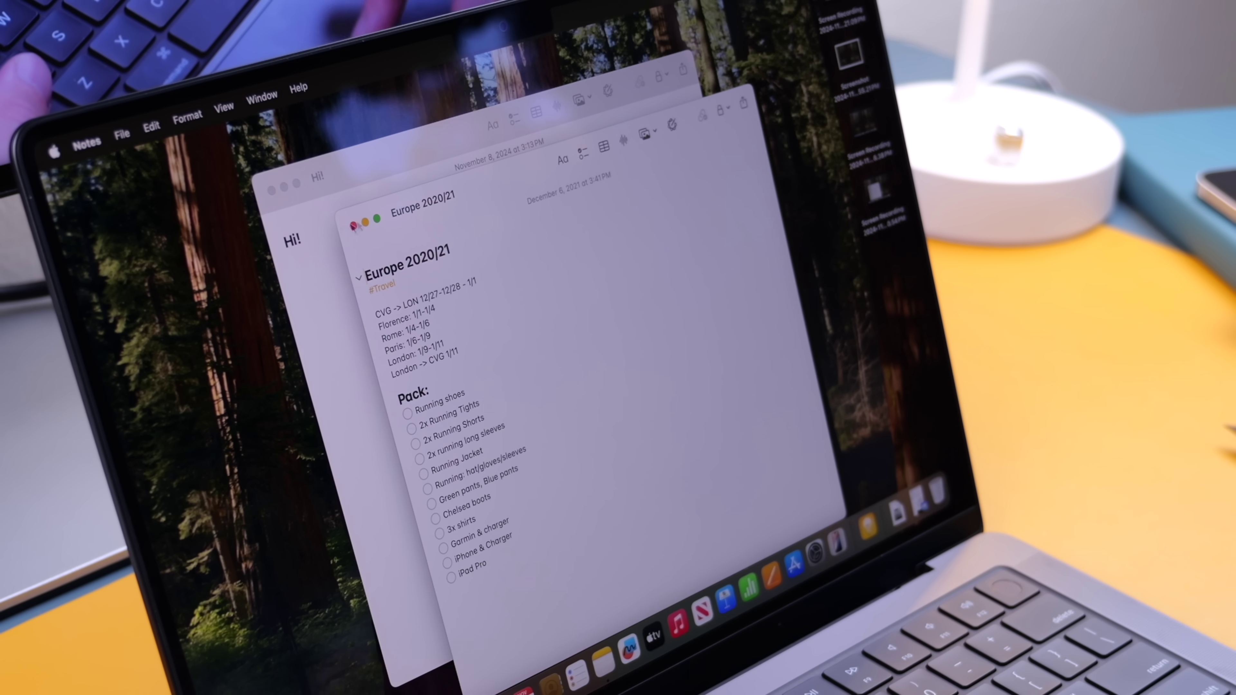
pyautogui.moveTo(416, 213); pyautogui.dragTo(404, 208)
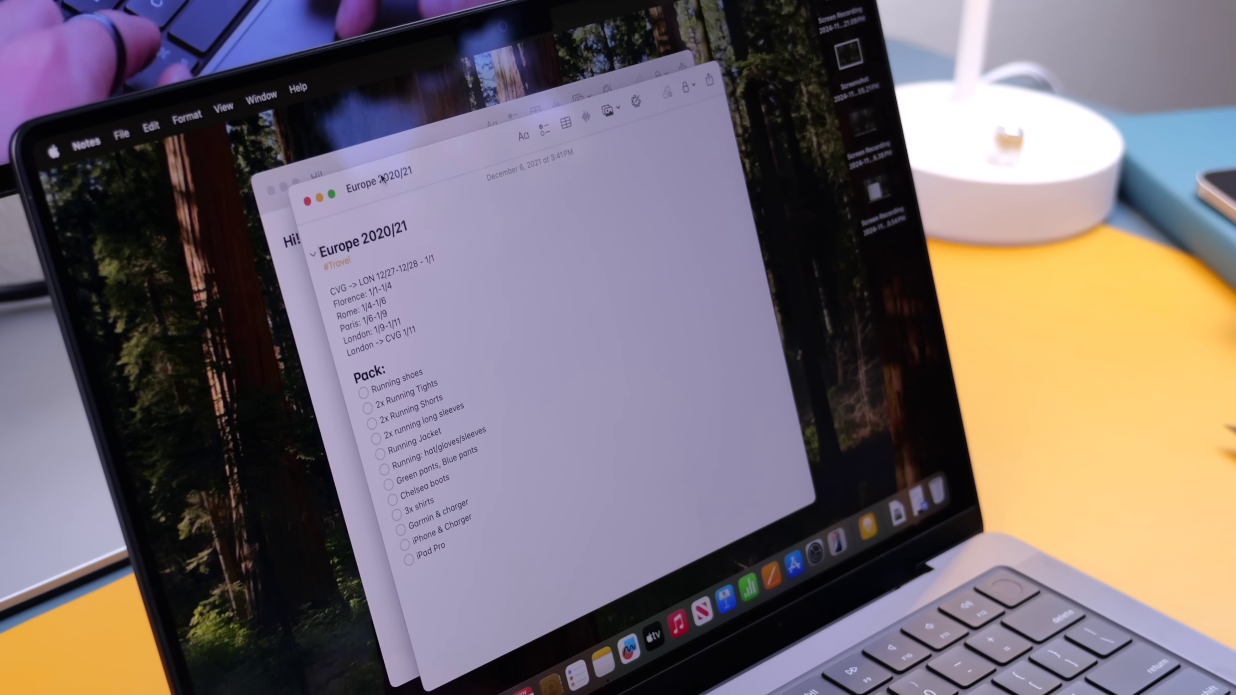
pyautogui.press('super+w')
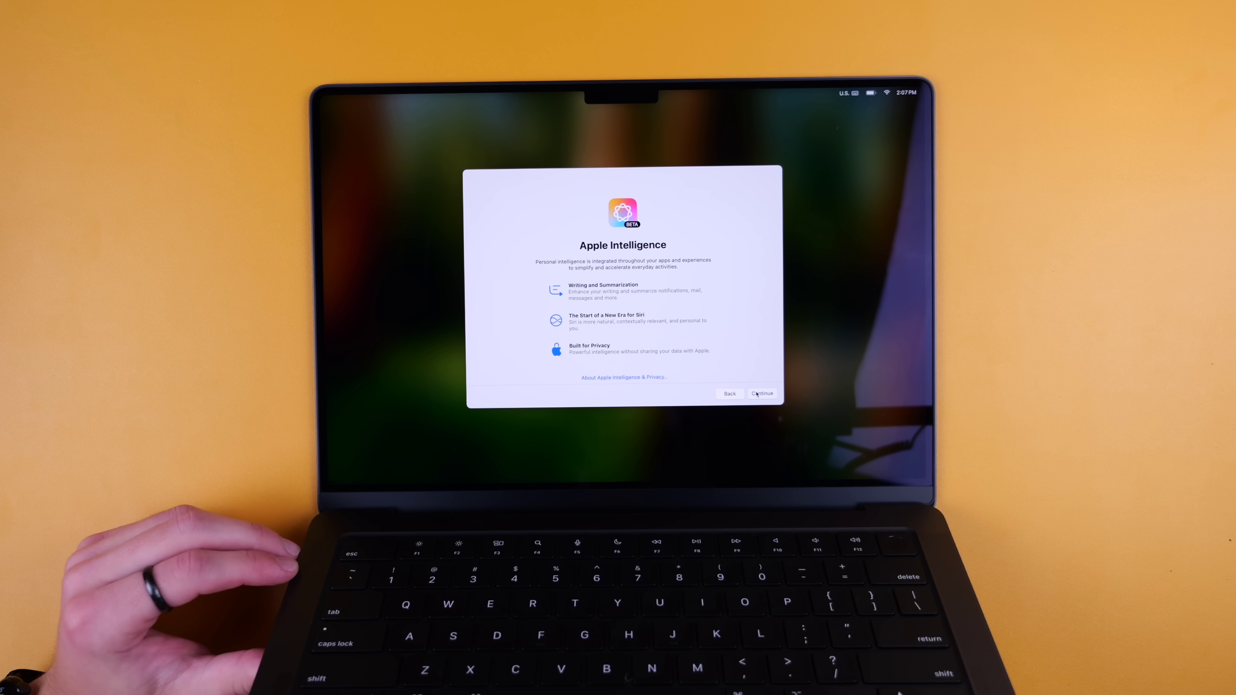
# - Get past the Apple Intelligence intro, summarize all notification previews, and finish the Speak and Type to Siri pages
pyautogui.click(756, 393)
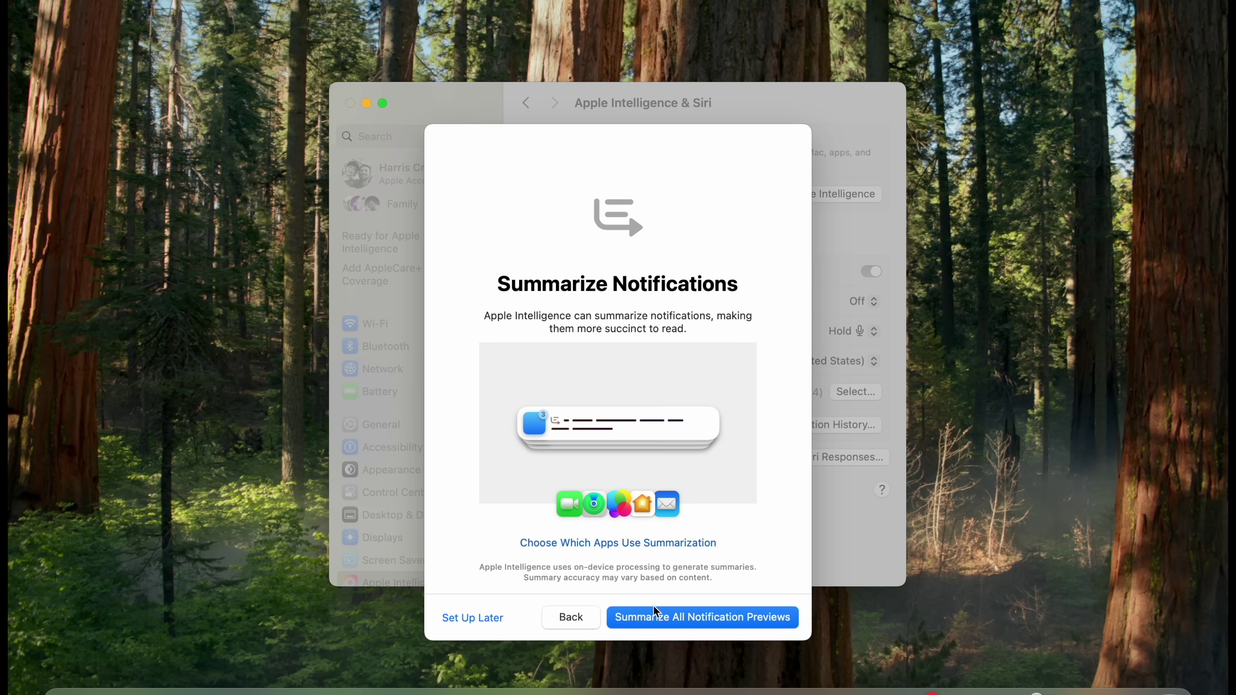
pyautogui.click(687, 618)
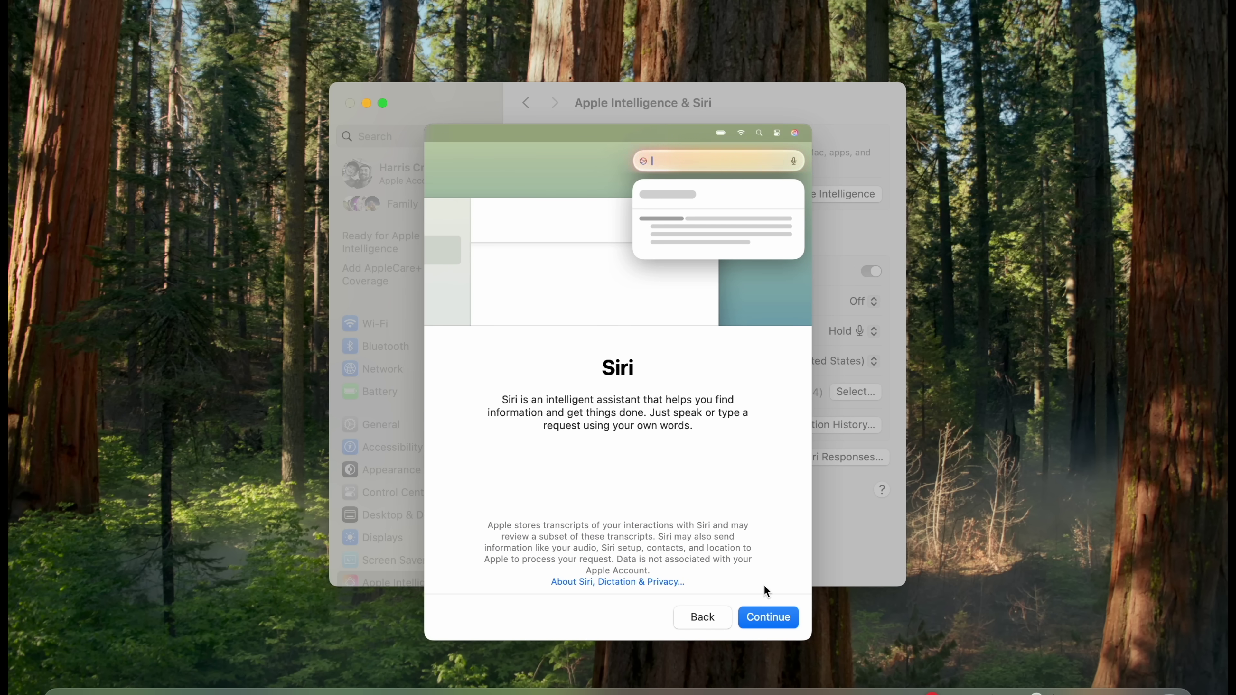
pyautogui.click(770, 615)
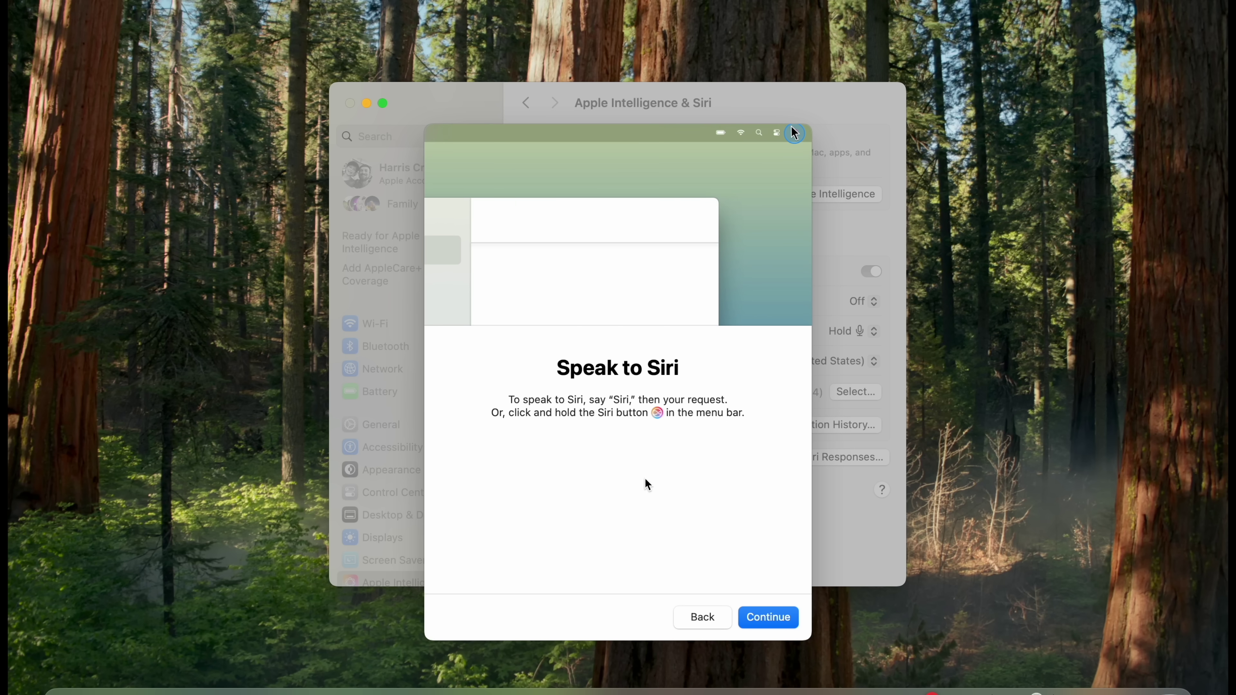
pyautogui.click(768, 617)
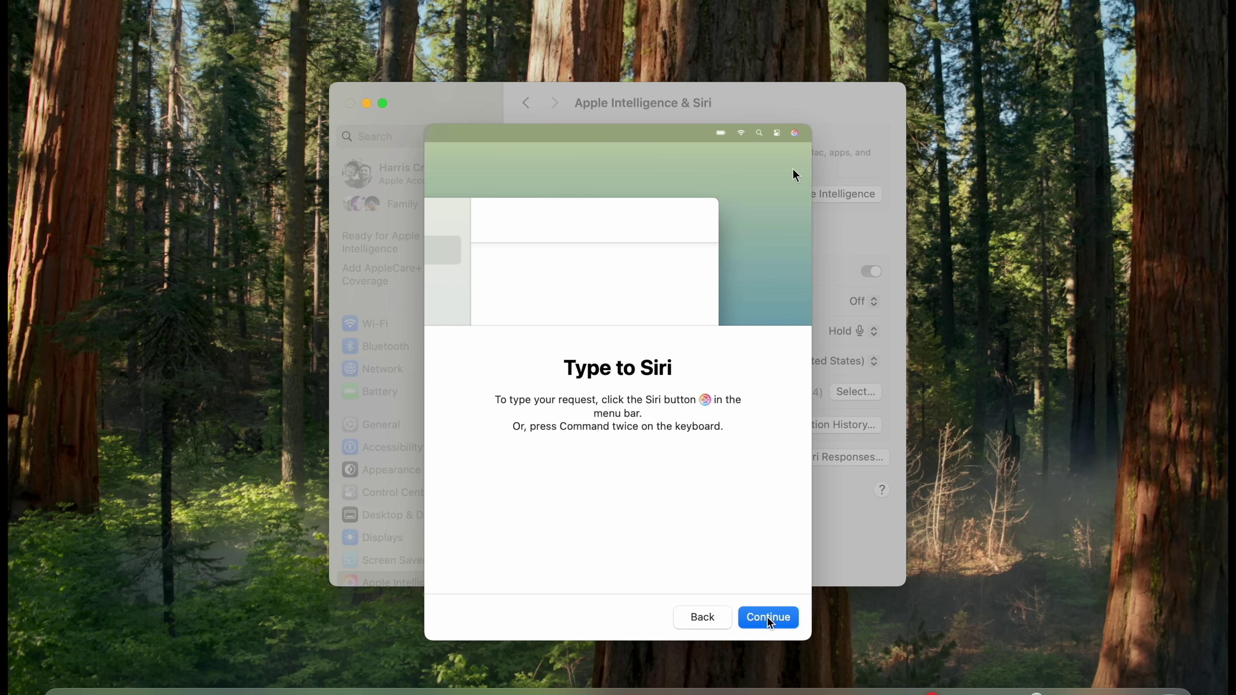
pyautogui.click(768, 617)
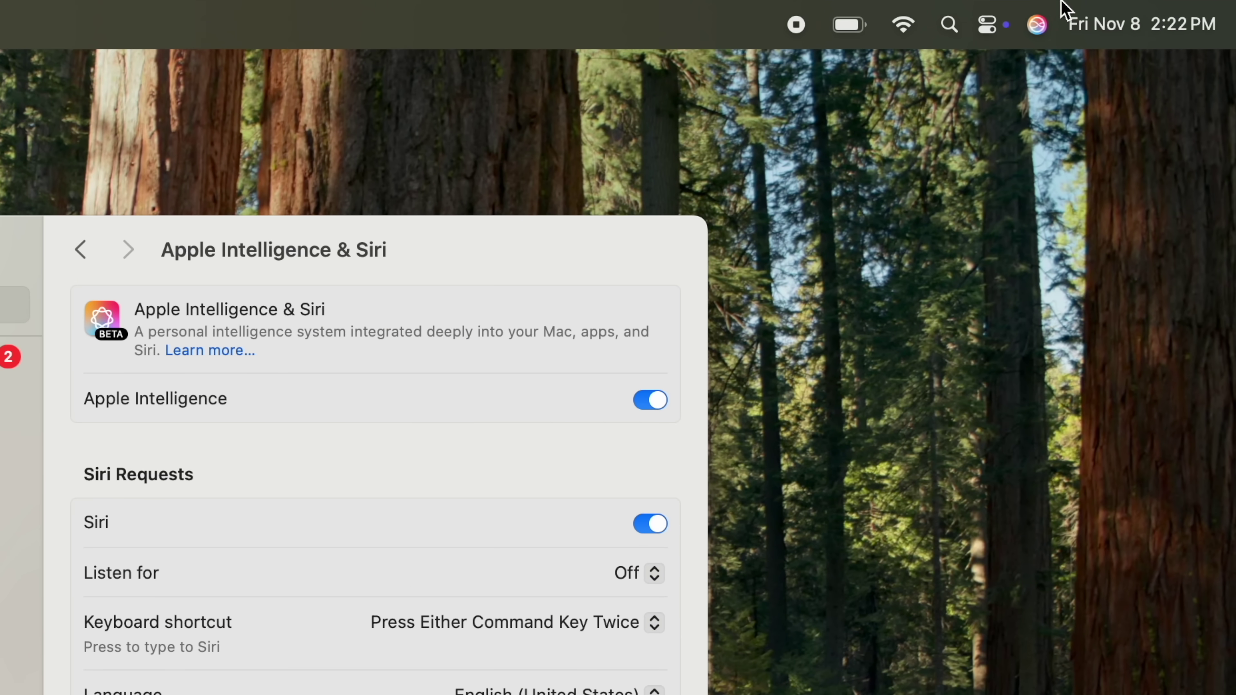
# - Summon Siri from the menu bar and ask aloud for the current time
pyautogui.click(1039, 28)
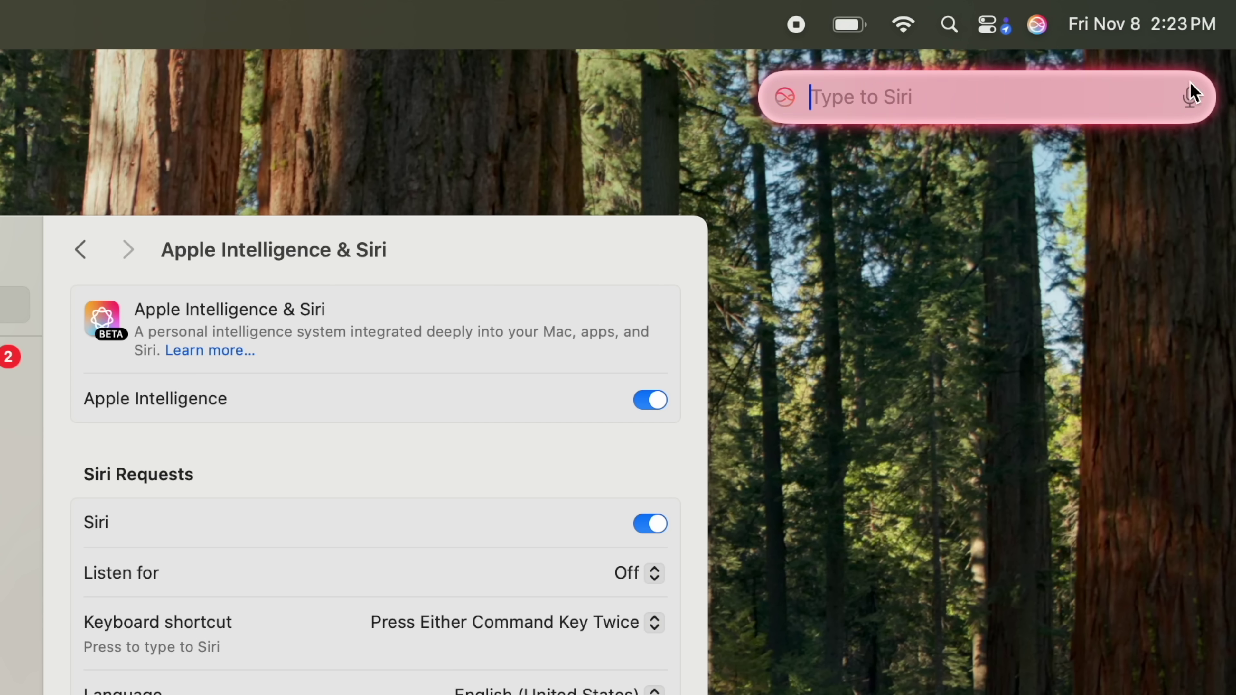
pyautogui.click(1190, 100)
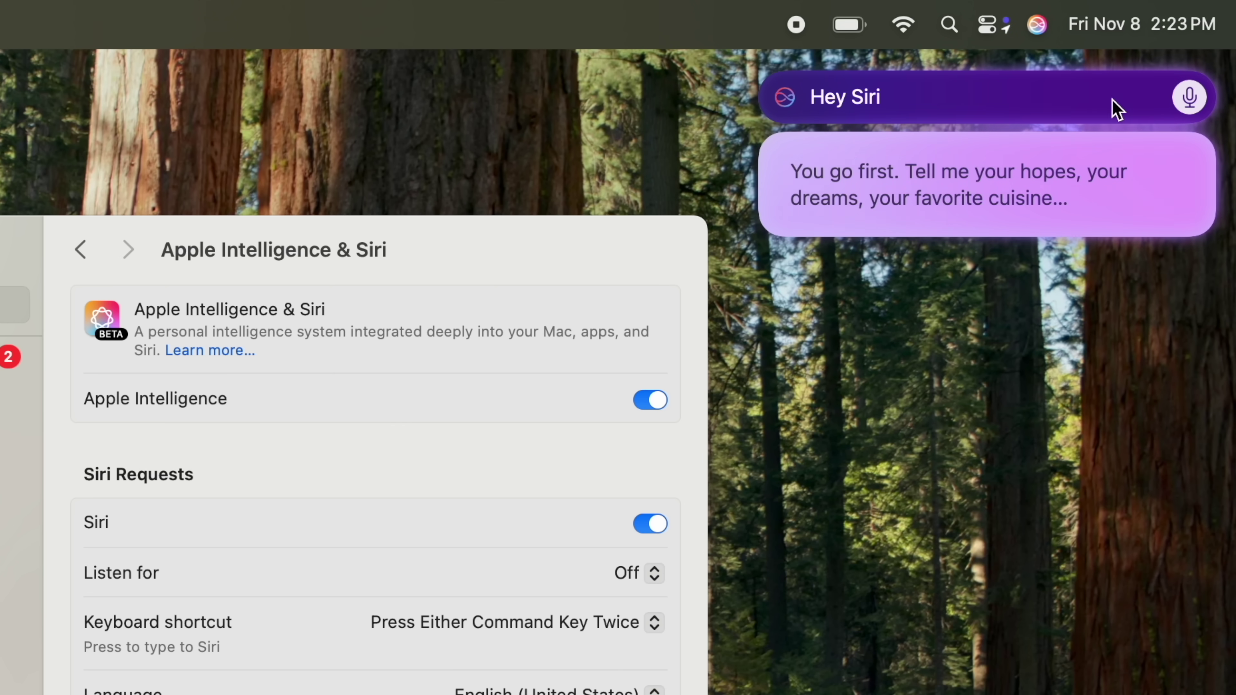
pyautogui.click(1190, 99)
pyautogui.click(1190, 100)
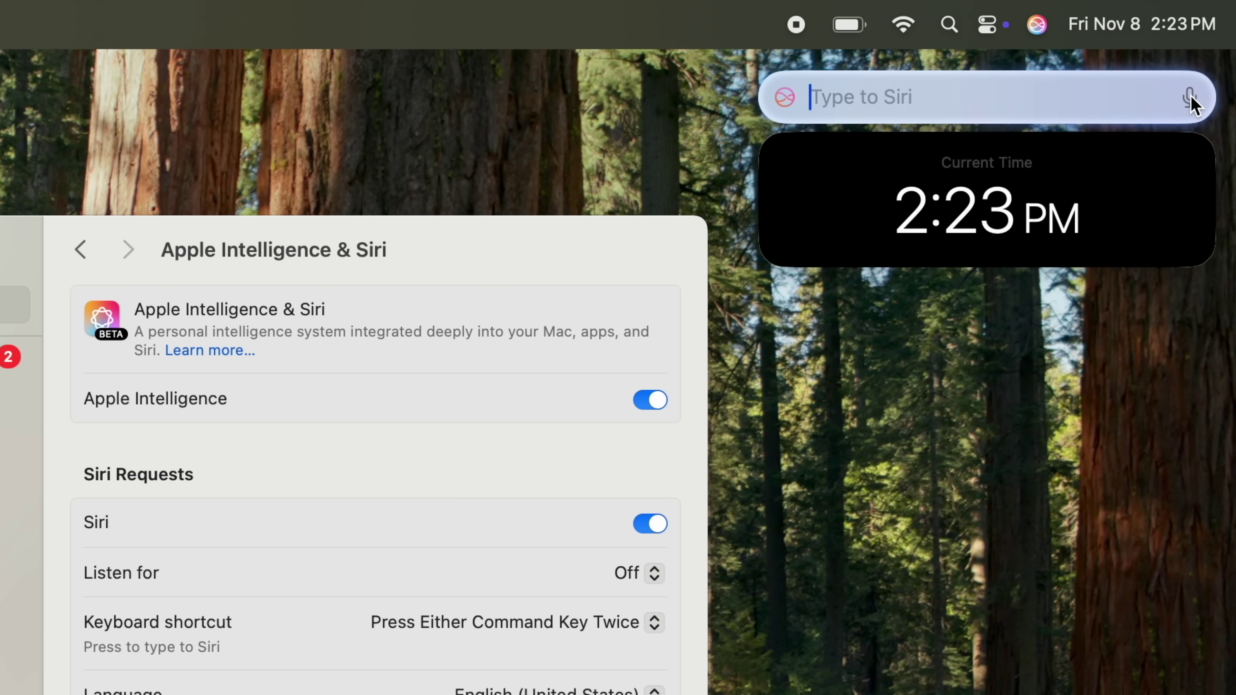
# - Start a timer by voice, pause it on its card, then ask Siri for popular beaches
pyautogui.click(1038, 27)
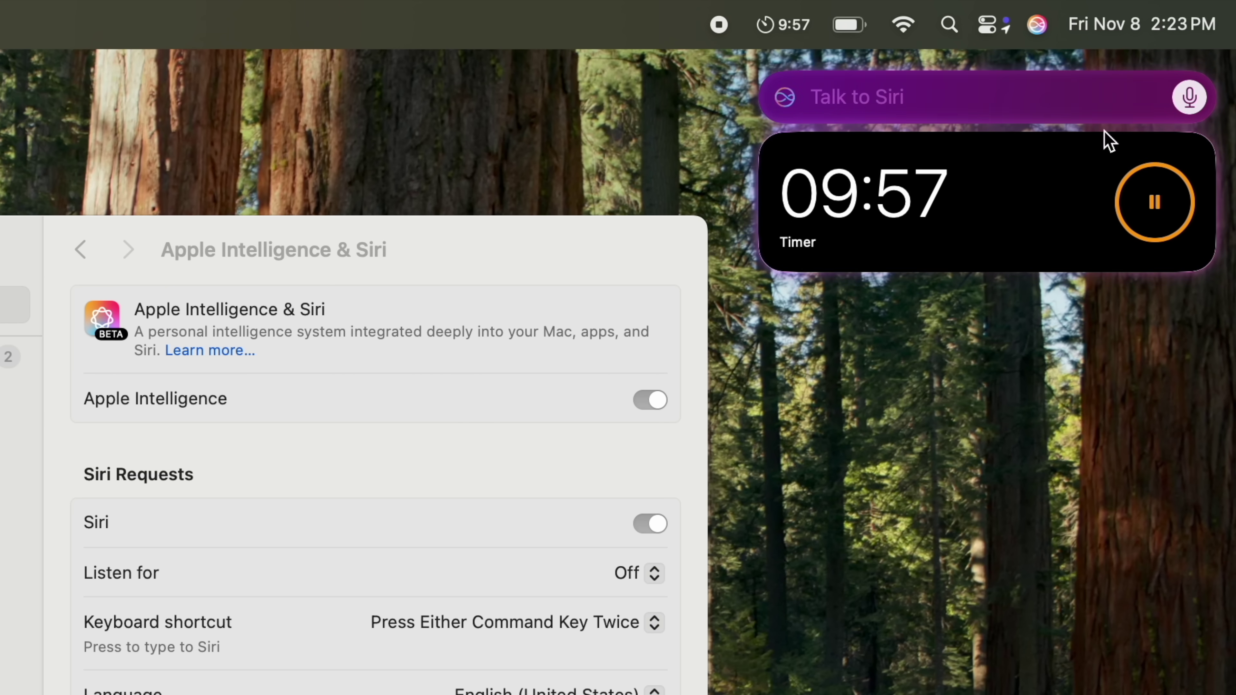
pyautogui.click(1153, 203)
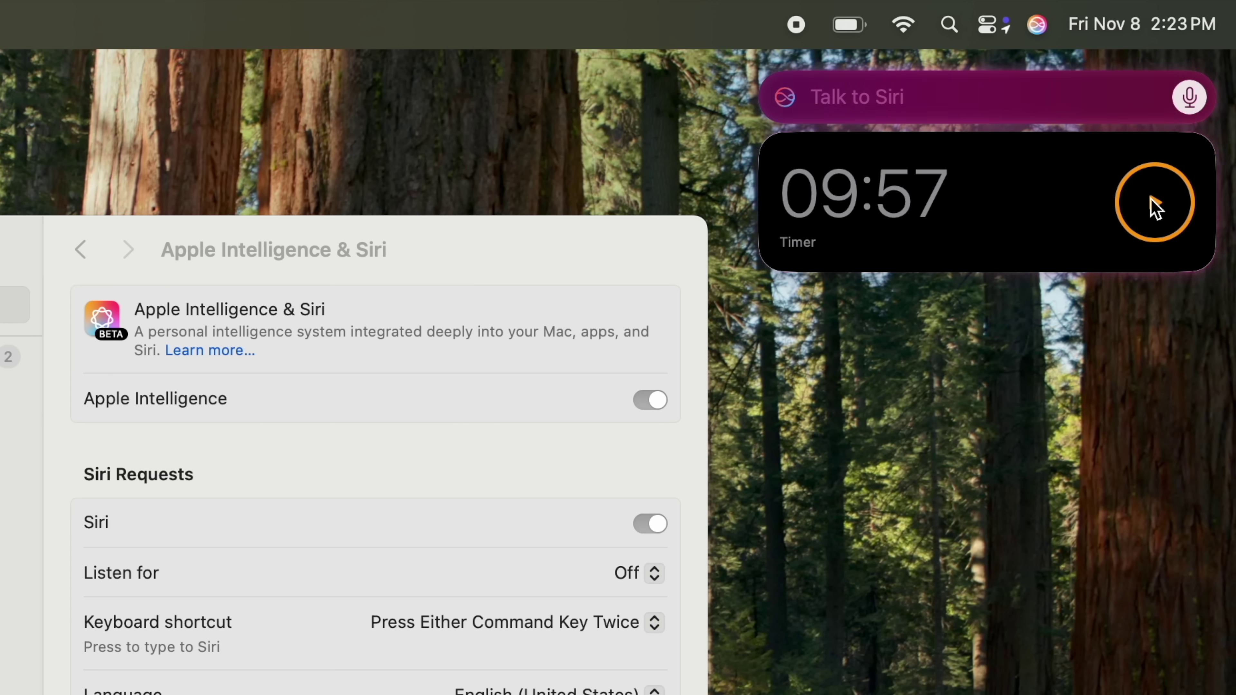
pyautogui.click(1040, 33)
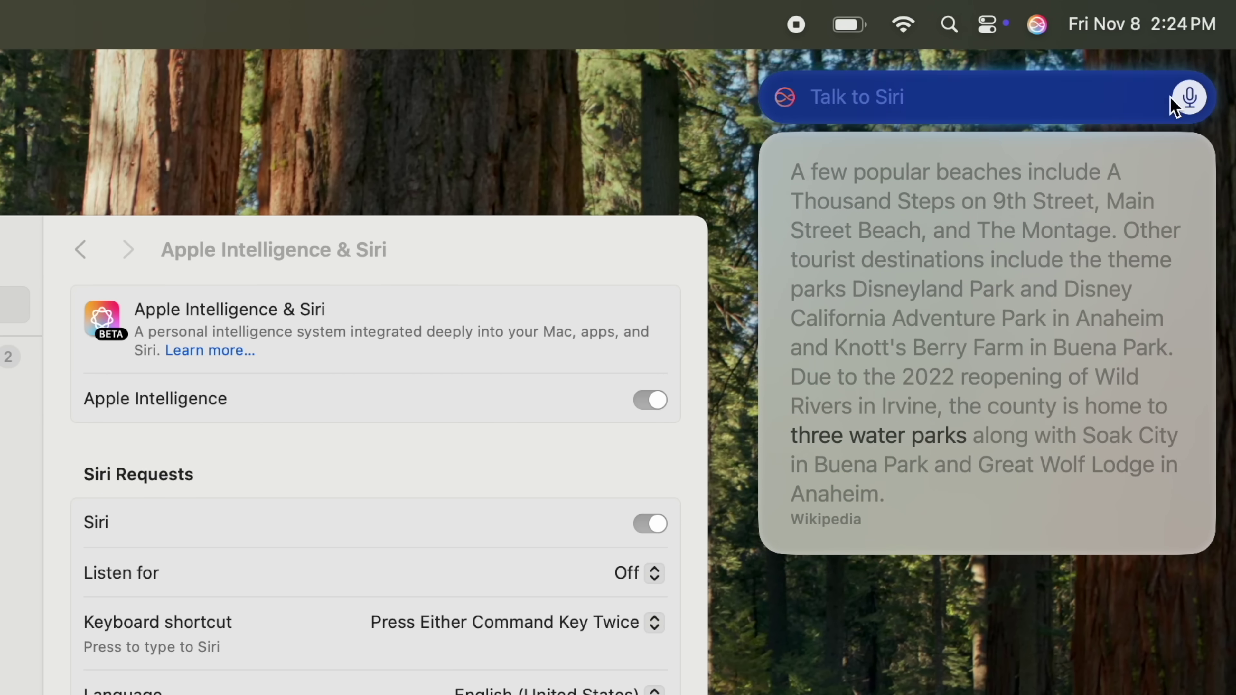
pyautogui.click(1189, 100)
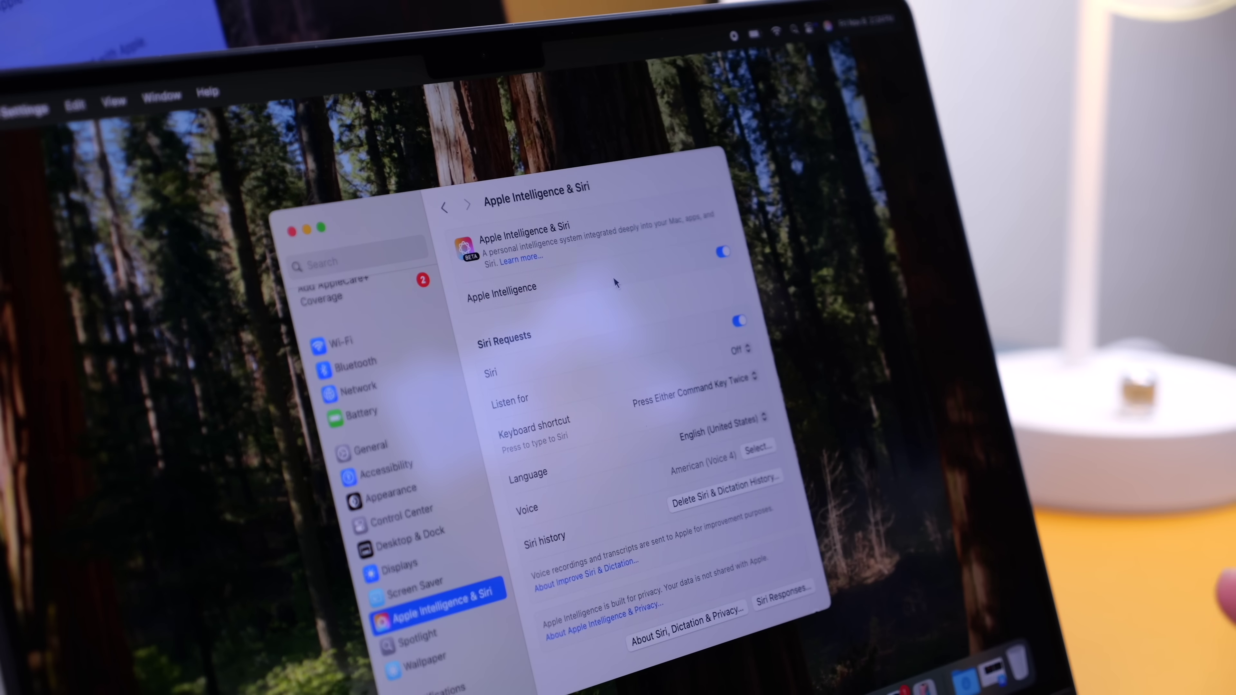
# - Open and close Spotlight, then open and dismiss the Type to Siri box
pyautogui.press('super+space')
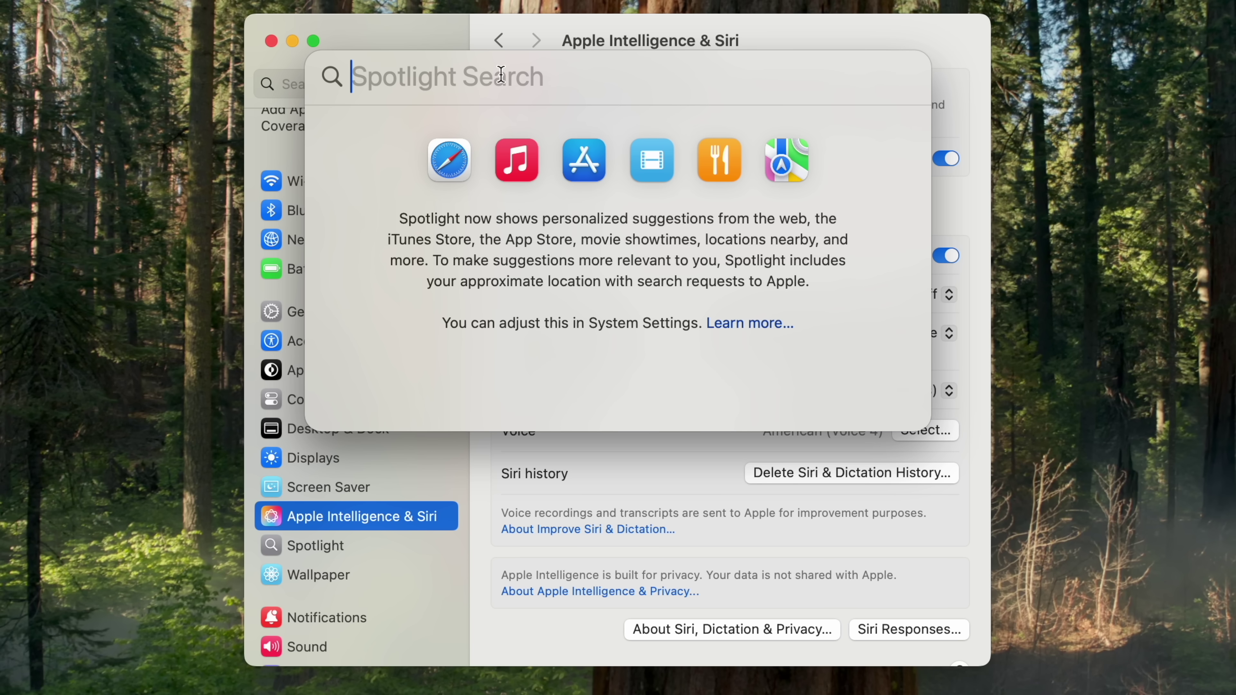
pyautogui.press('Escape')
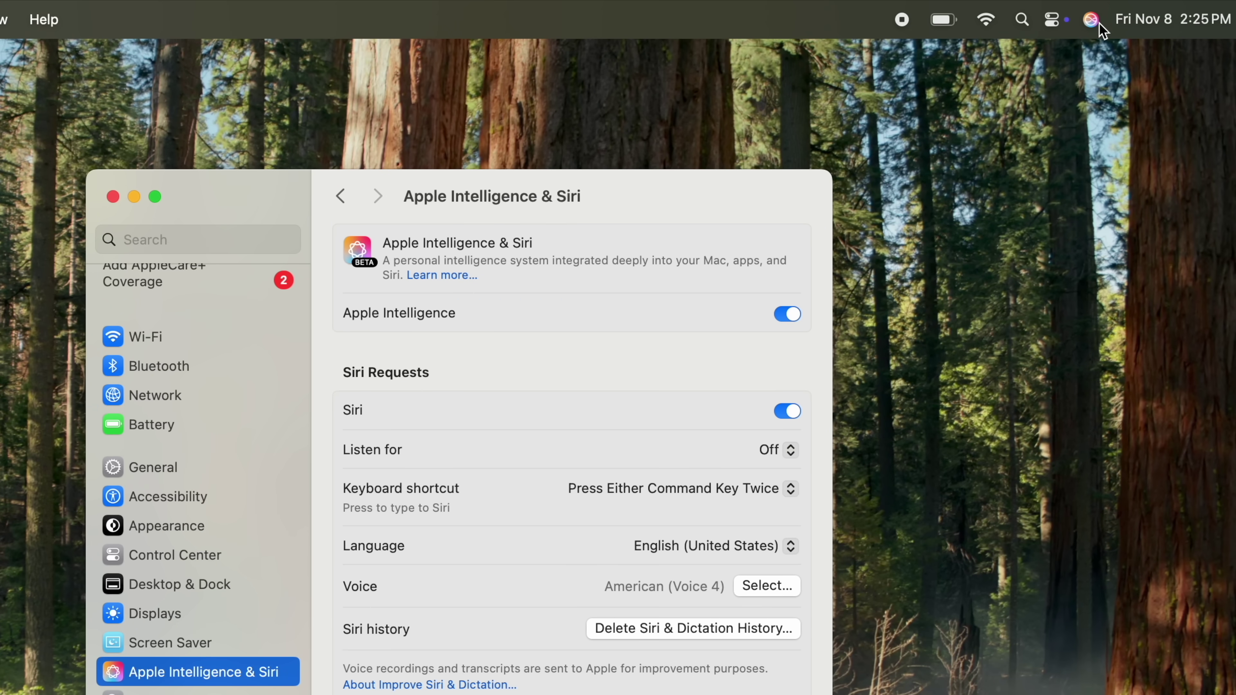
pyautogui.click(1092, 21)
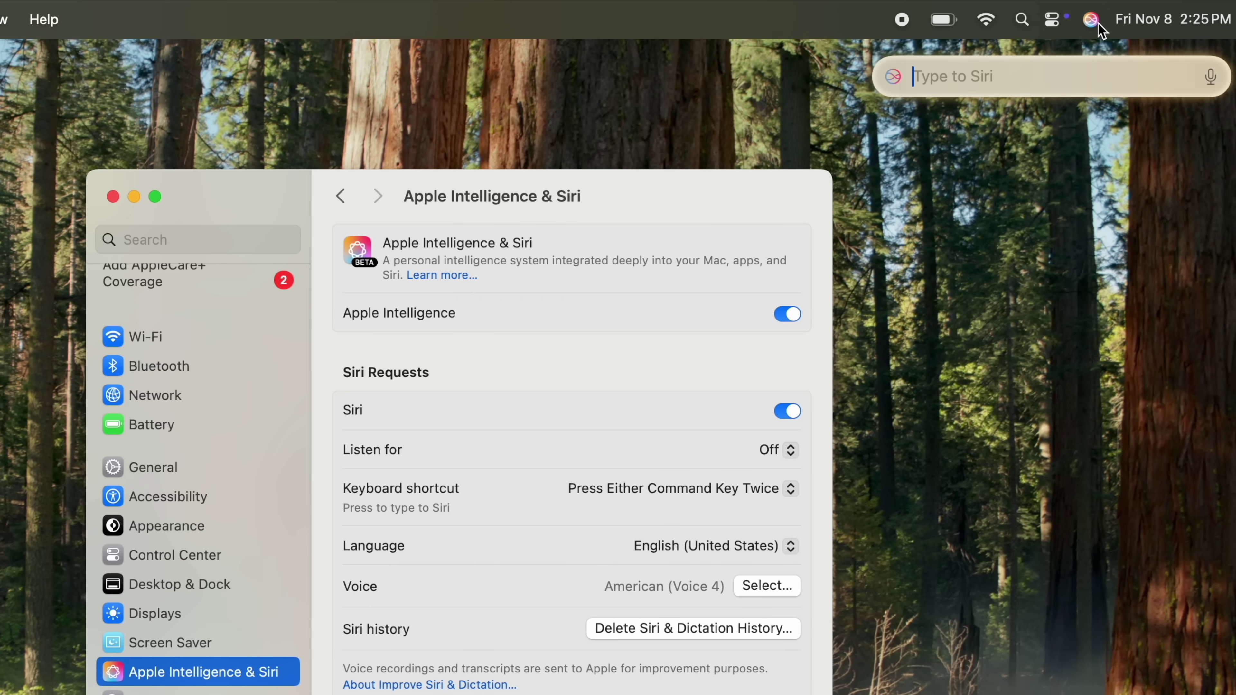
pyautogui.click(1094, 23)
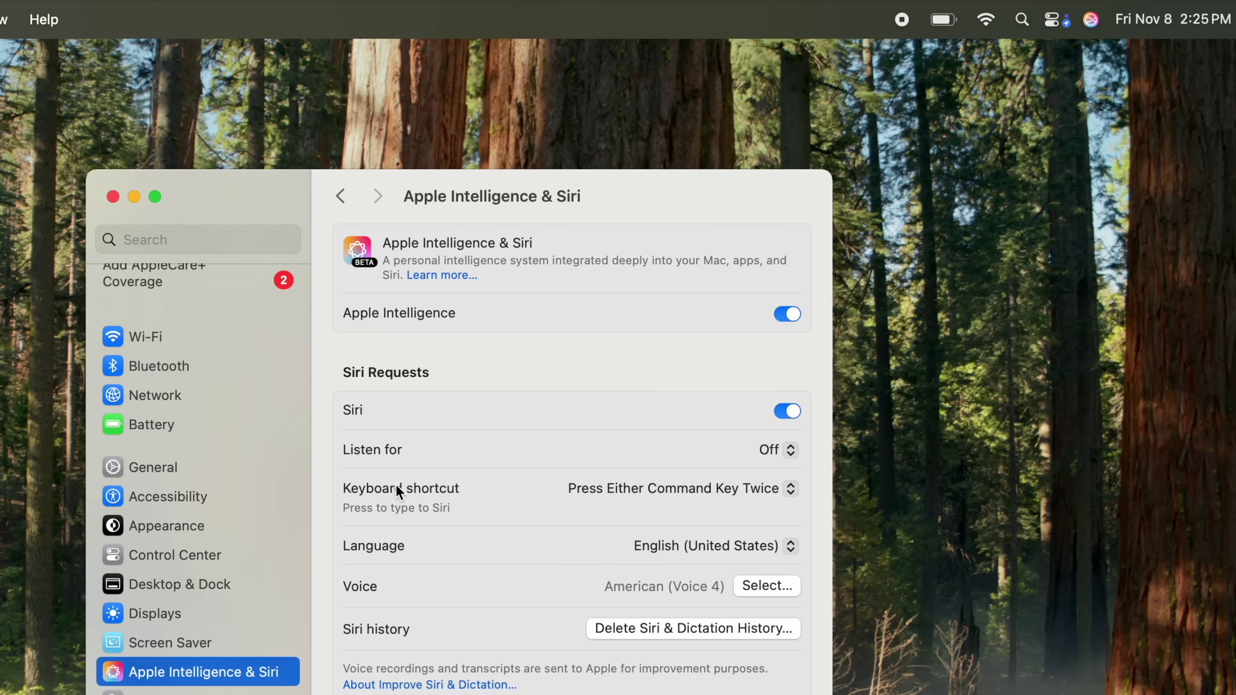
# - Keep Siri's shortcut as Press Either Command Key Twice and summon Type to Siri with Command
pyautogui.scroll(-2, 438, 489)
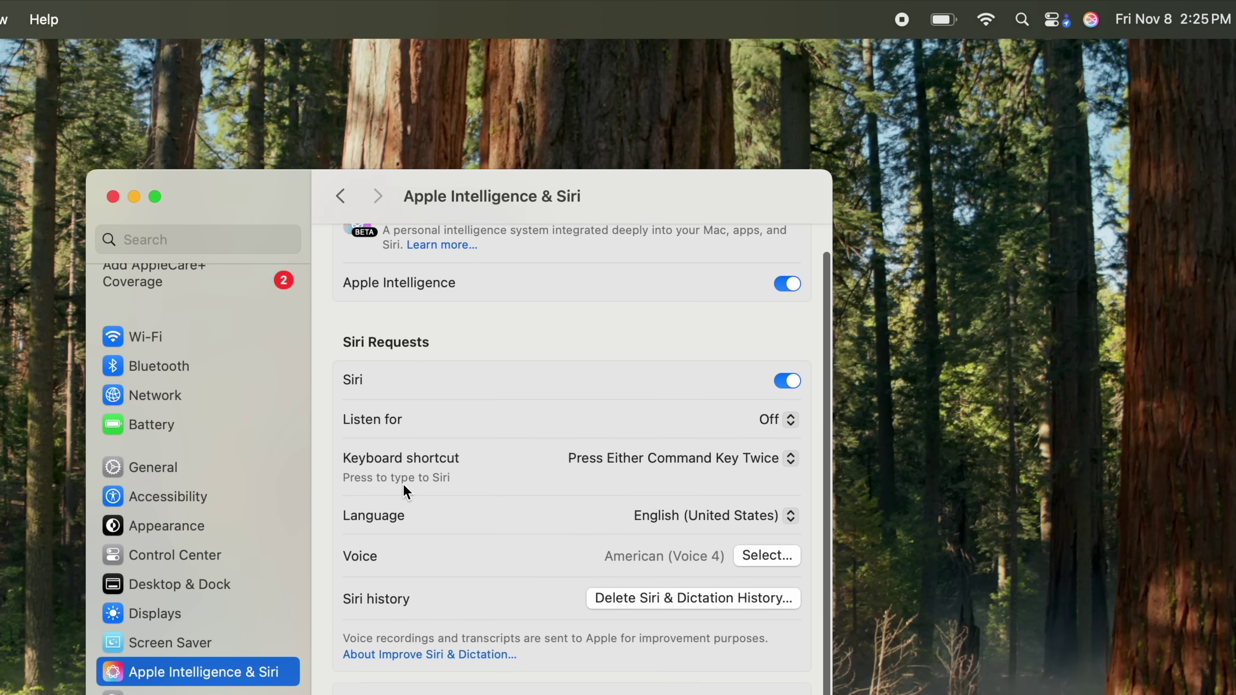
pyautogui.click(702, 446)
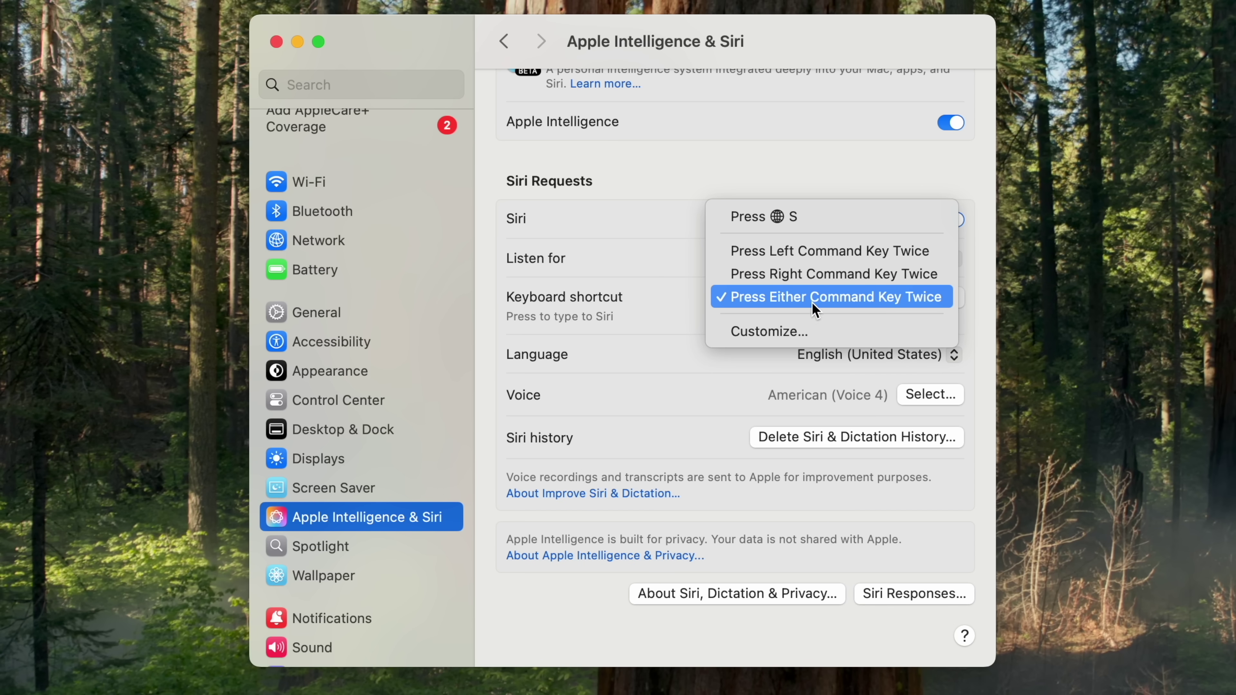
pyautogui.click(822, 304)
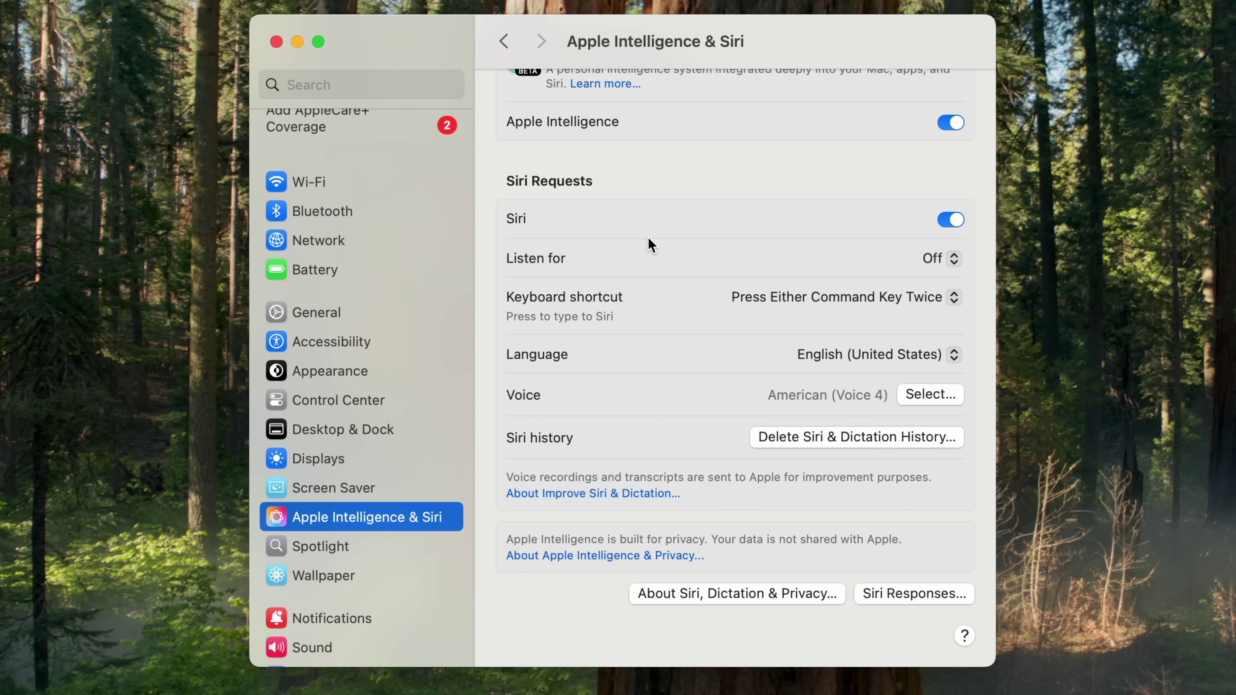
pyautogui.press('super')
pyautogui.press('super')
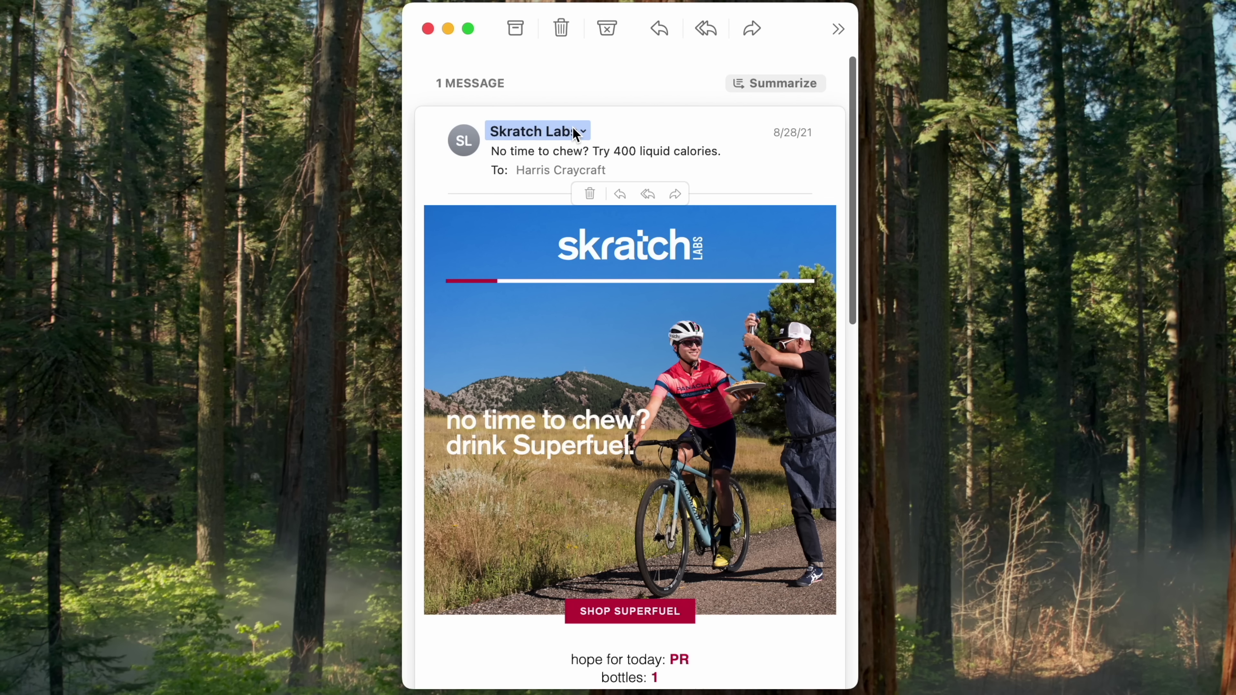
# - Summarize the Skratch Labs email, then reply using the 'Thanks for the info…' smart reply suggestion
pyautogui.click(776, 83)
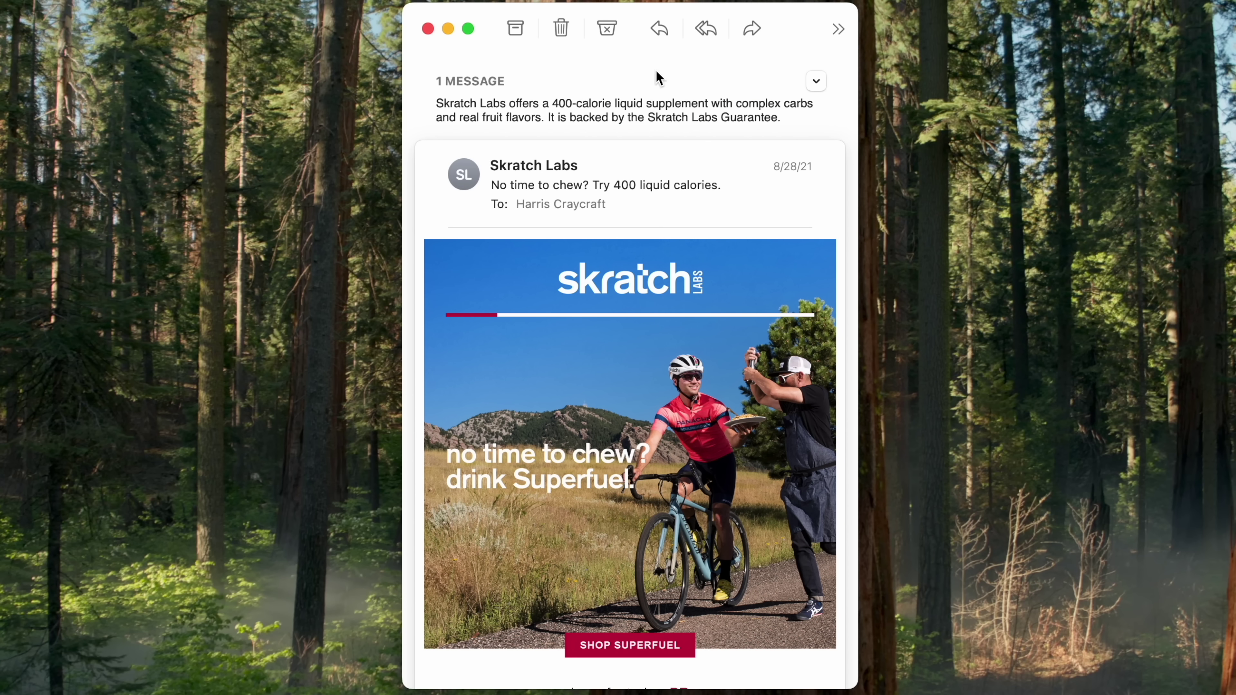
pyautogui.click(665, 40)
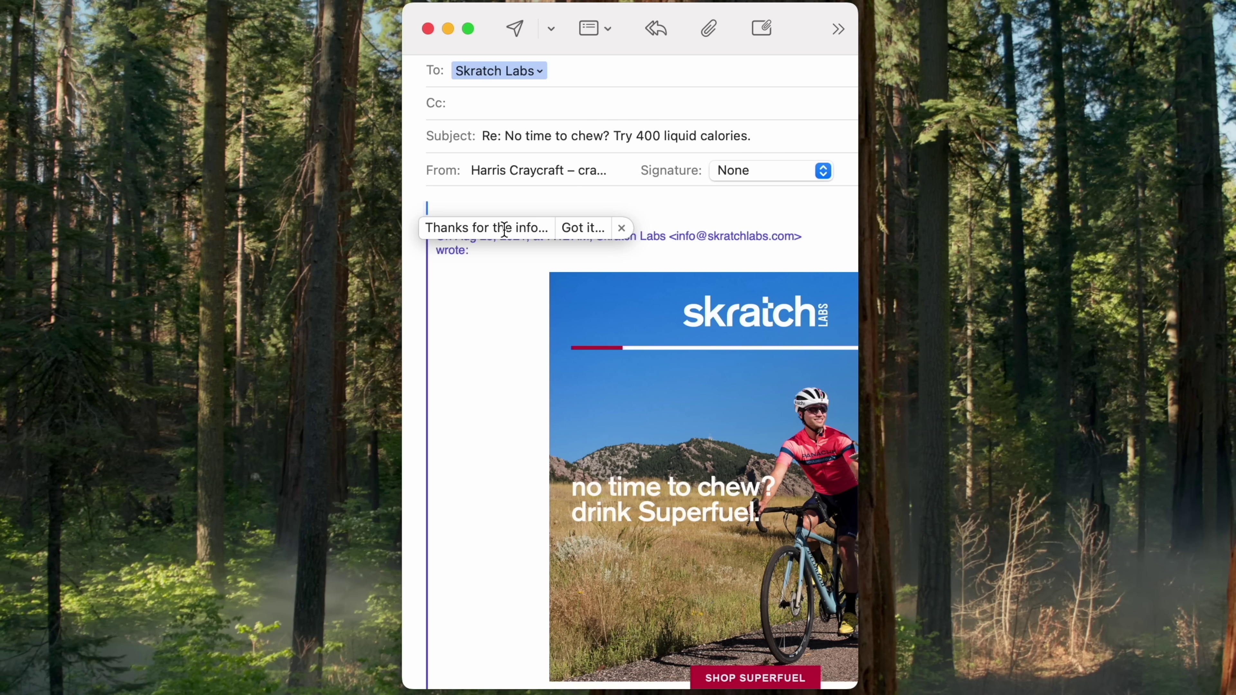
pyautogui.click(522, 230)
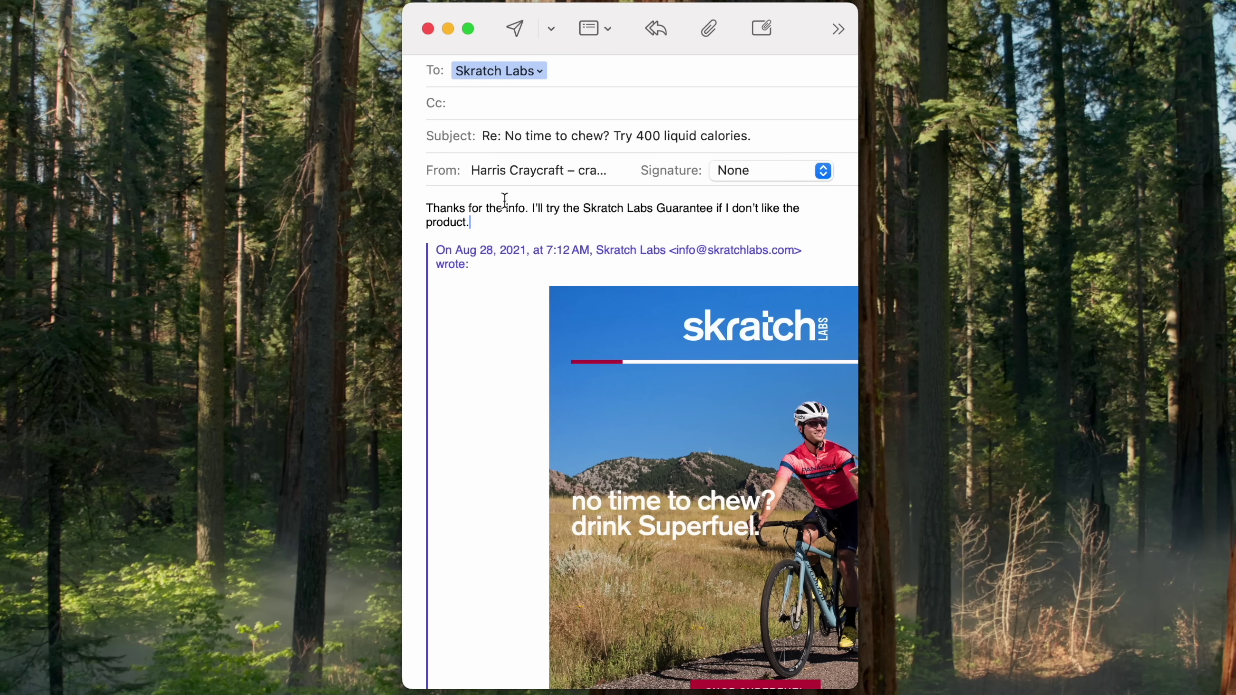
pyautogui.click(488, 223)
# - Select the reply paragraph and use Writing Tools' Rewrite to polish it into 'Thanks for the information…'
pyautogui.moveTo(469, 223); pyautogui.dragTo(434, 208)
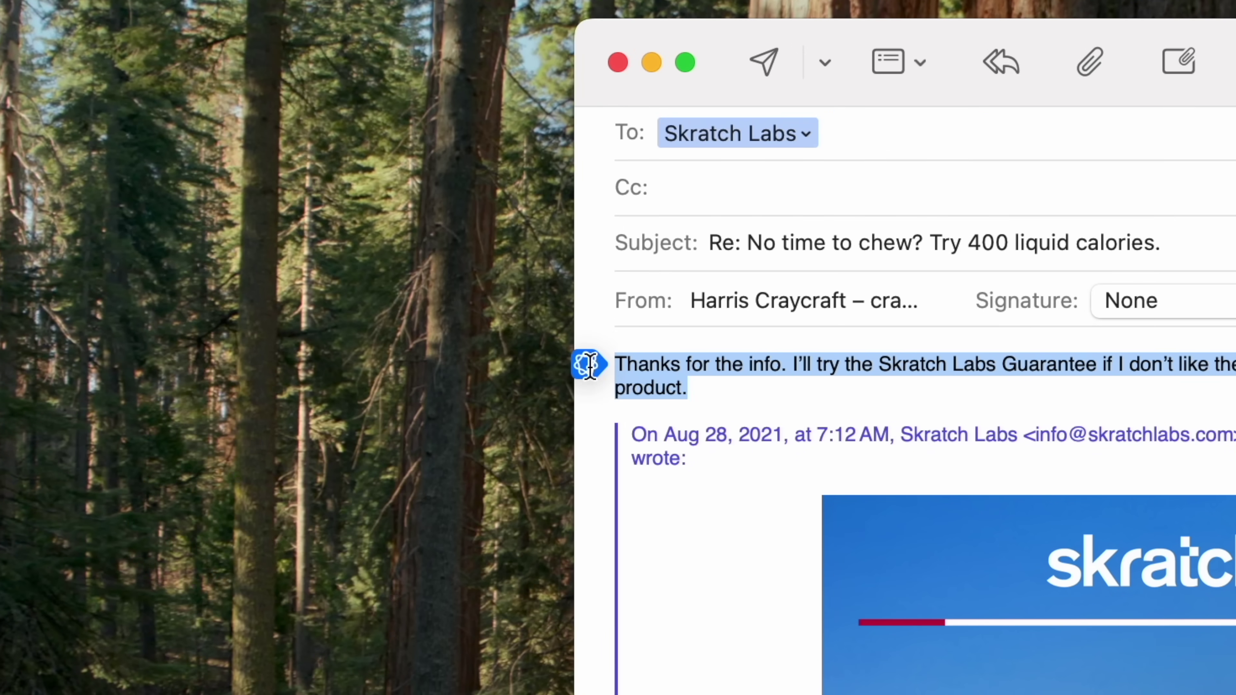
pyautogui.click(411, 208)
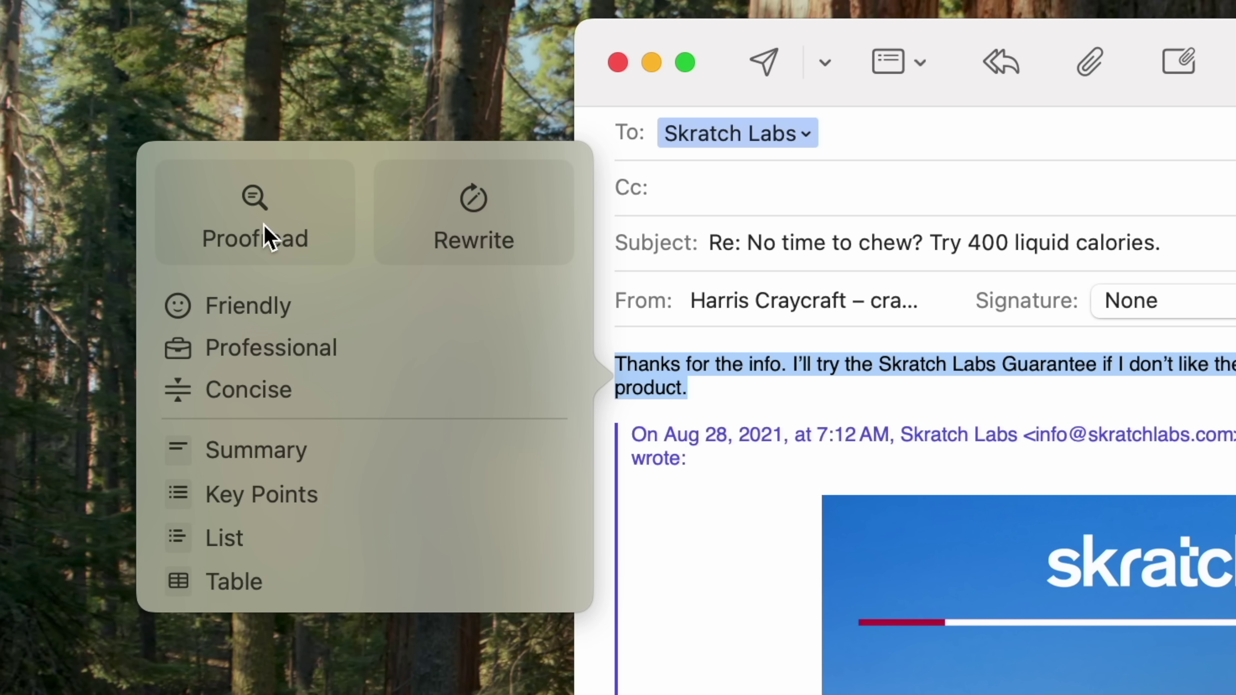
pyautogui.click(438, 235)
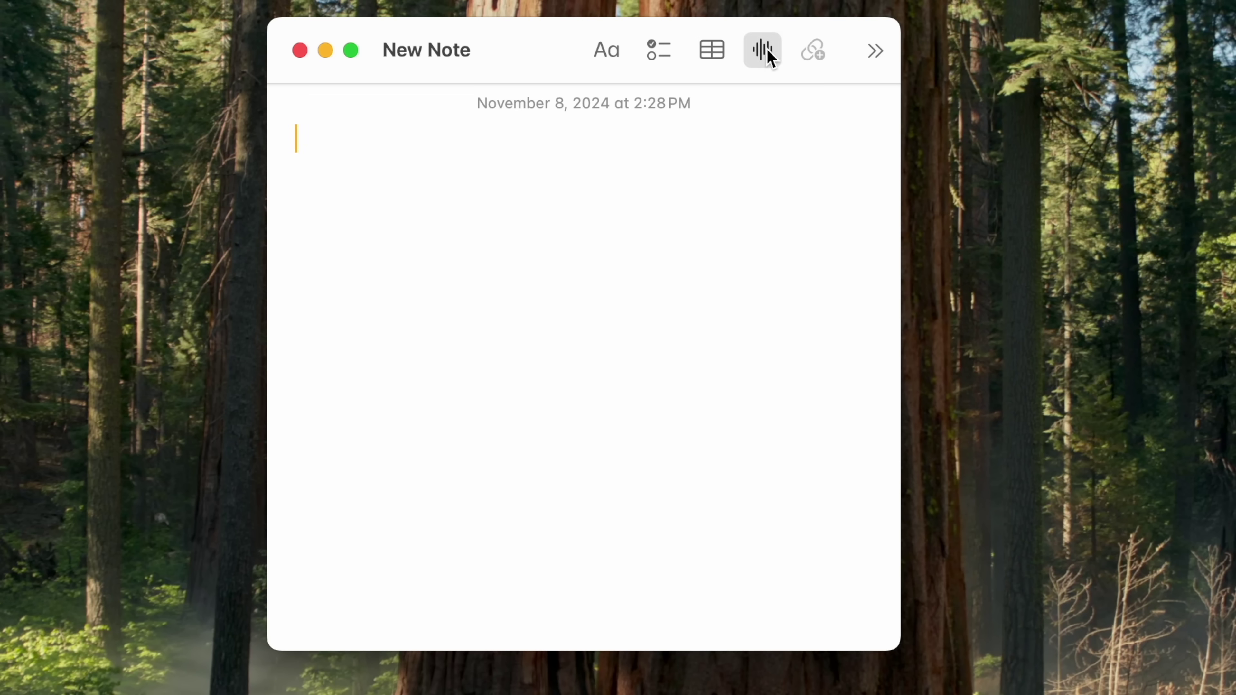
# - Record an audio clip in the note with live transcript, pause it, then view and dismiss its summary
pyautogui.click(767, 49)
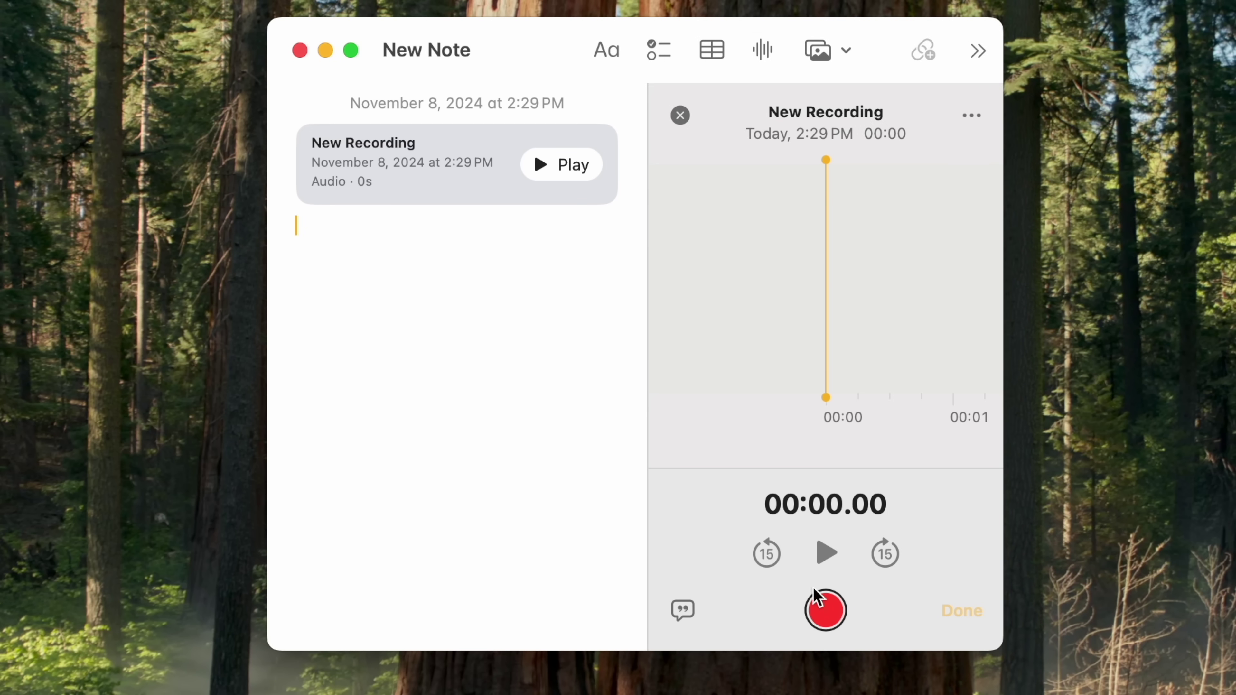
pyautogui.click(816, 599)
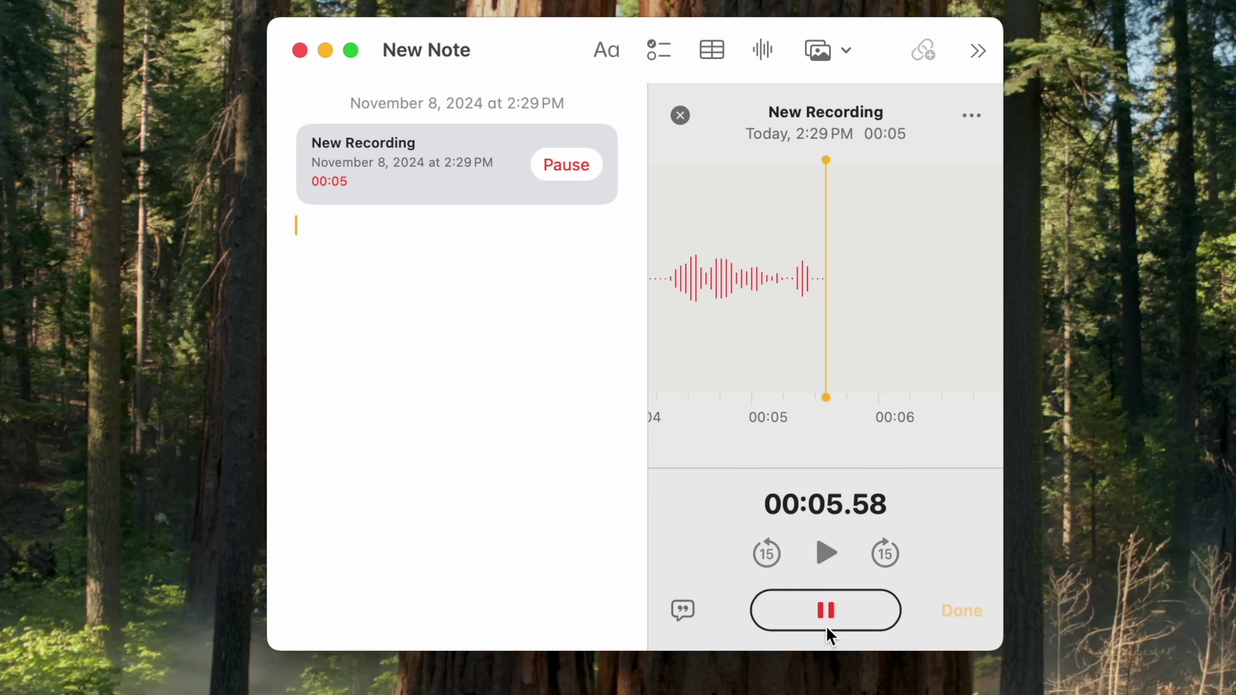
pyautogui.click(684, 614)
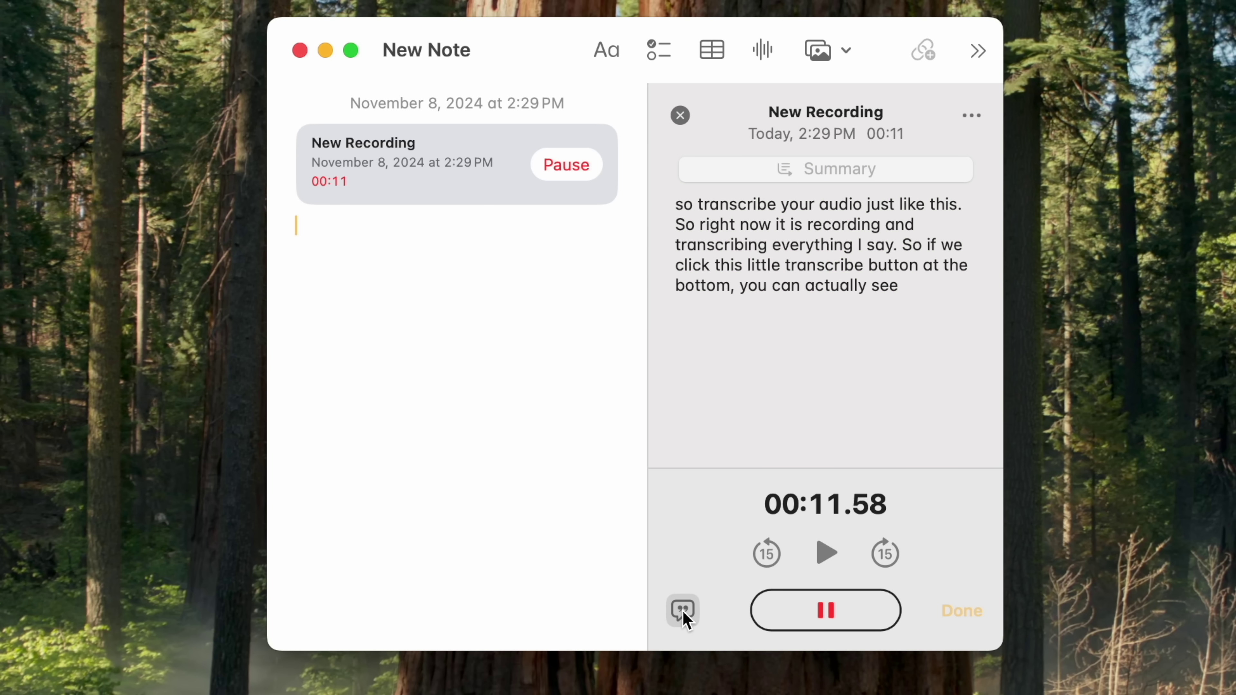
pyautogui.click(838, 614)
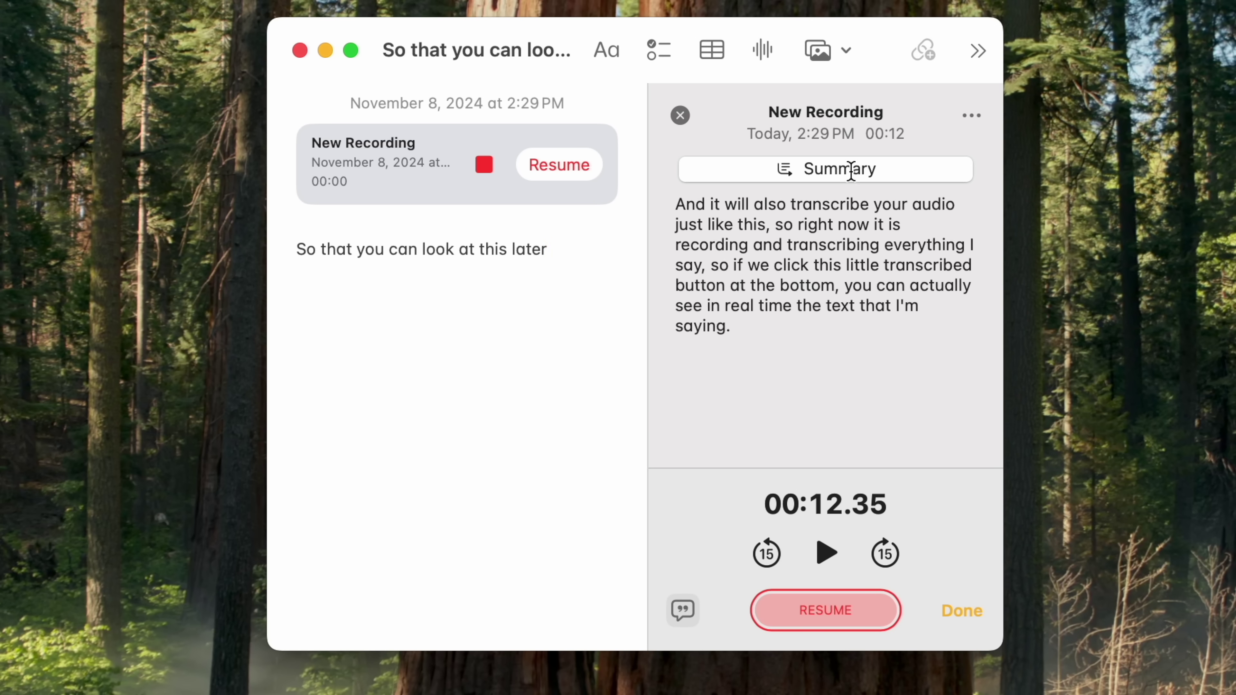
pyautogui.click(766, 166)
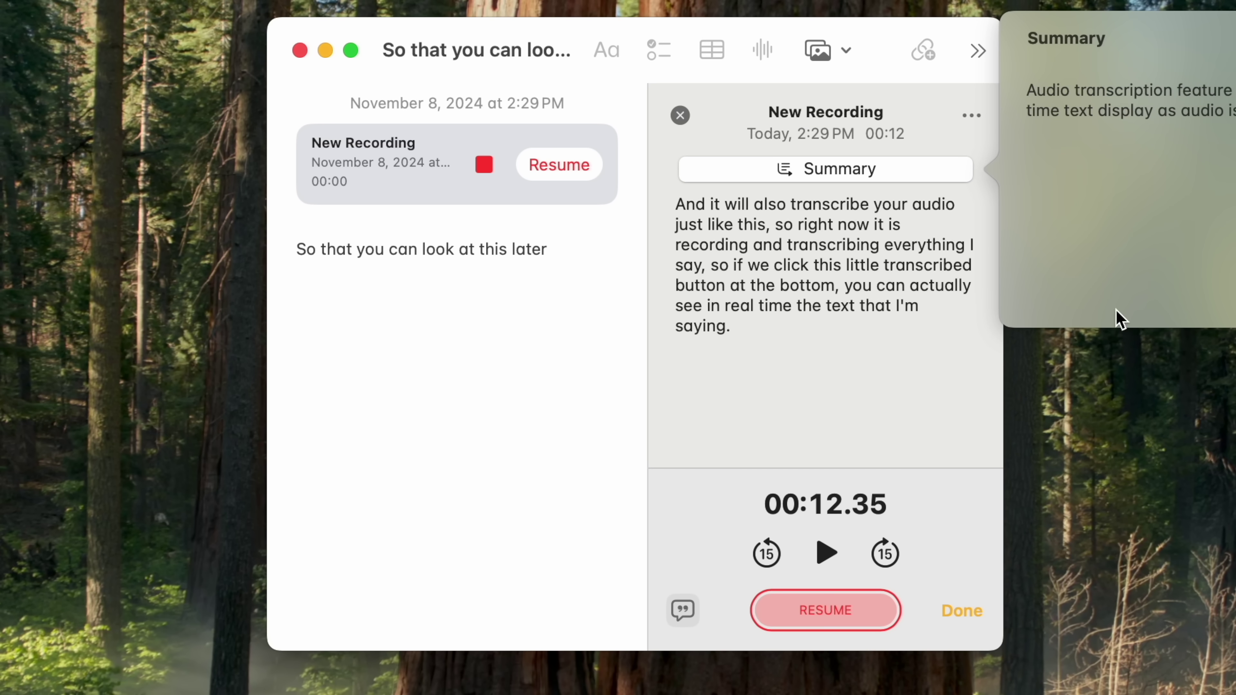
pyautogui.click(811, 384)
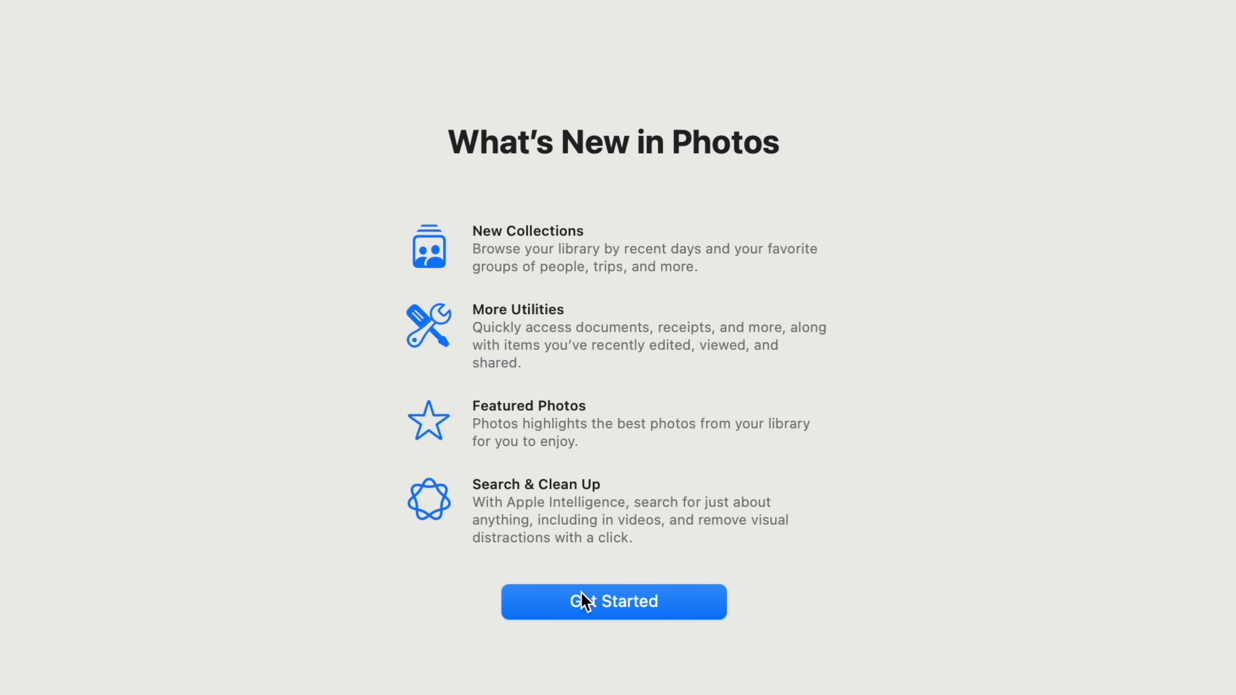
# - Dismiss What's New, open the October 18, 2024 sunset photo in the editor, and choose Clean Up
pyautogui.click(581, 594)
pyautogui.doubleClick(529, 465)
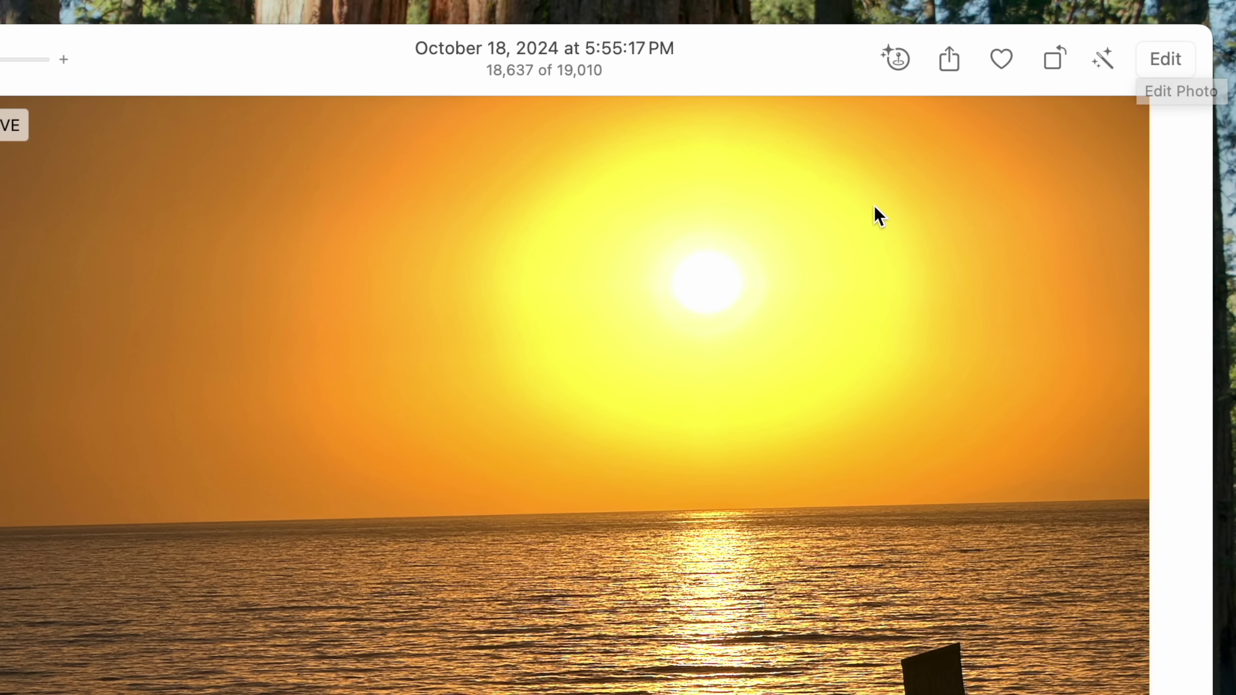
pyautogui.click(1184, 47)
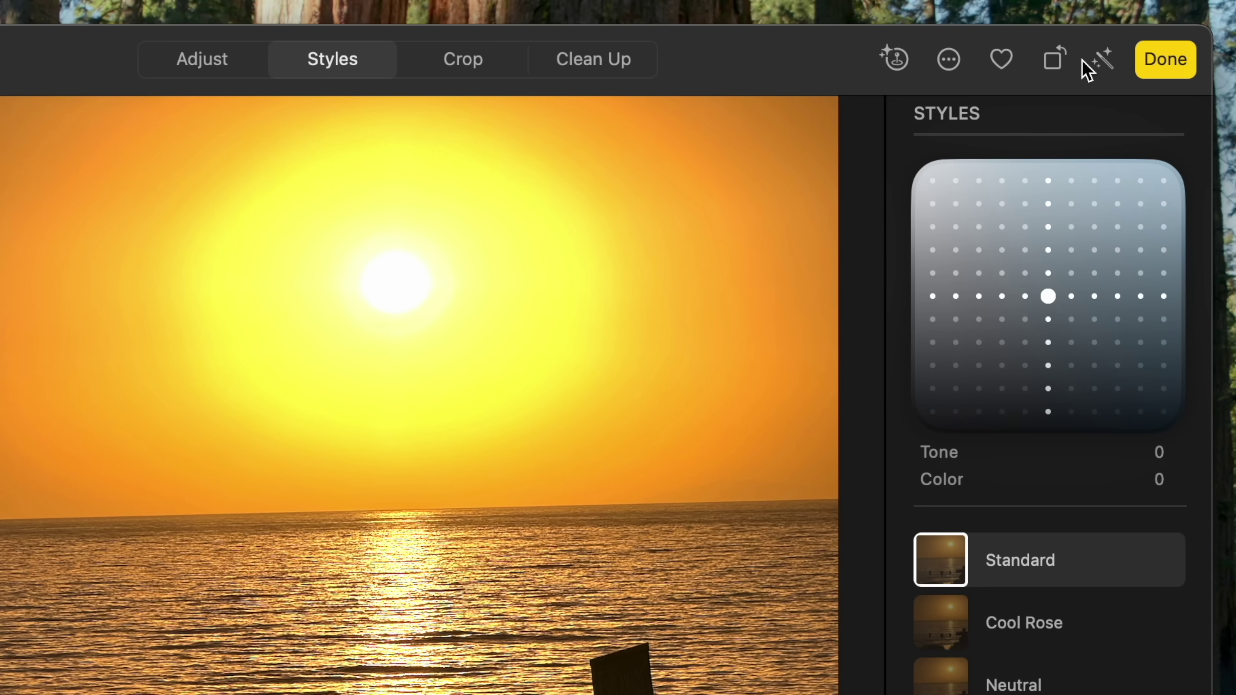
pyautogui.click(595, 56)
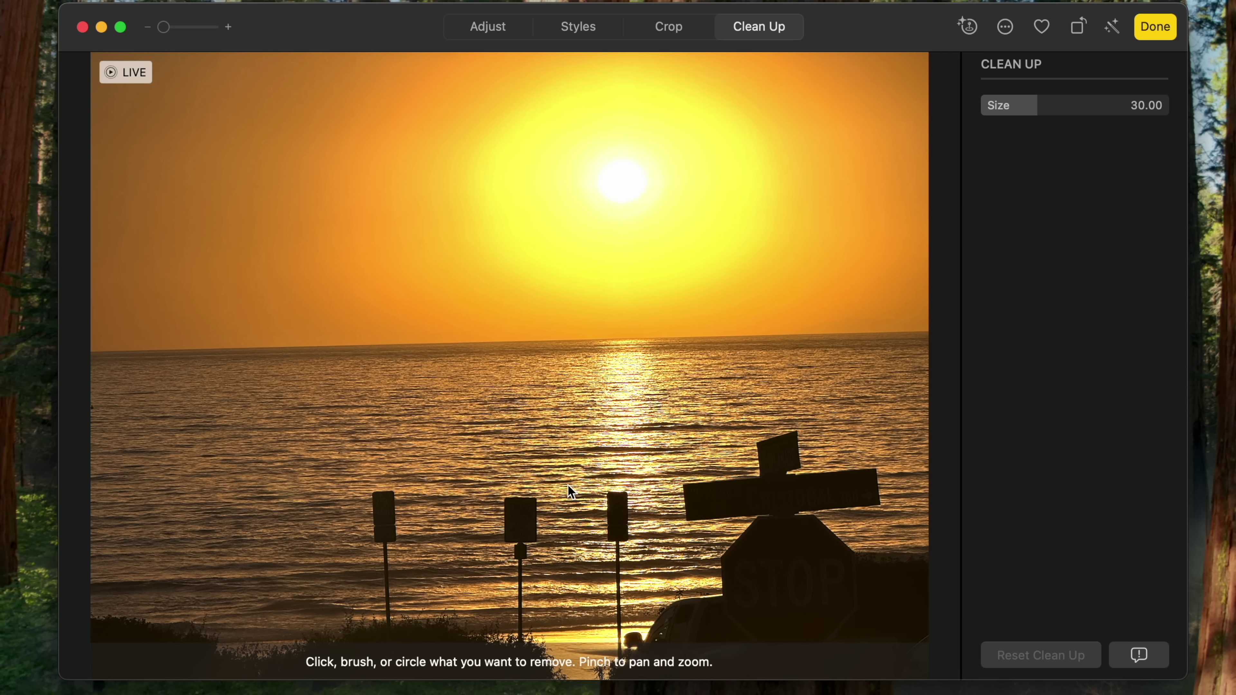
# - Erase the sign posts and the remaining pole and its base from the sunset photo
pyautogui.moveTo(516, 475)
pyautogui.mouseDown()
pyautogui.moveTo(474, 543)
pyautogui.moveTo(546, 560)
pyautogui.moveTo(546, 480)
pyautogui.moveTo(511, 480)
pyautogui.mouseUp()
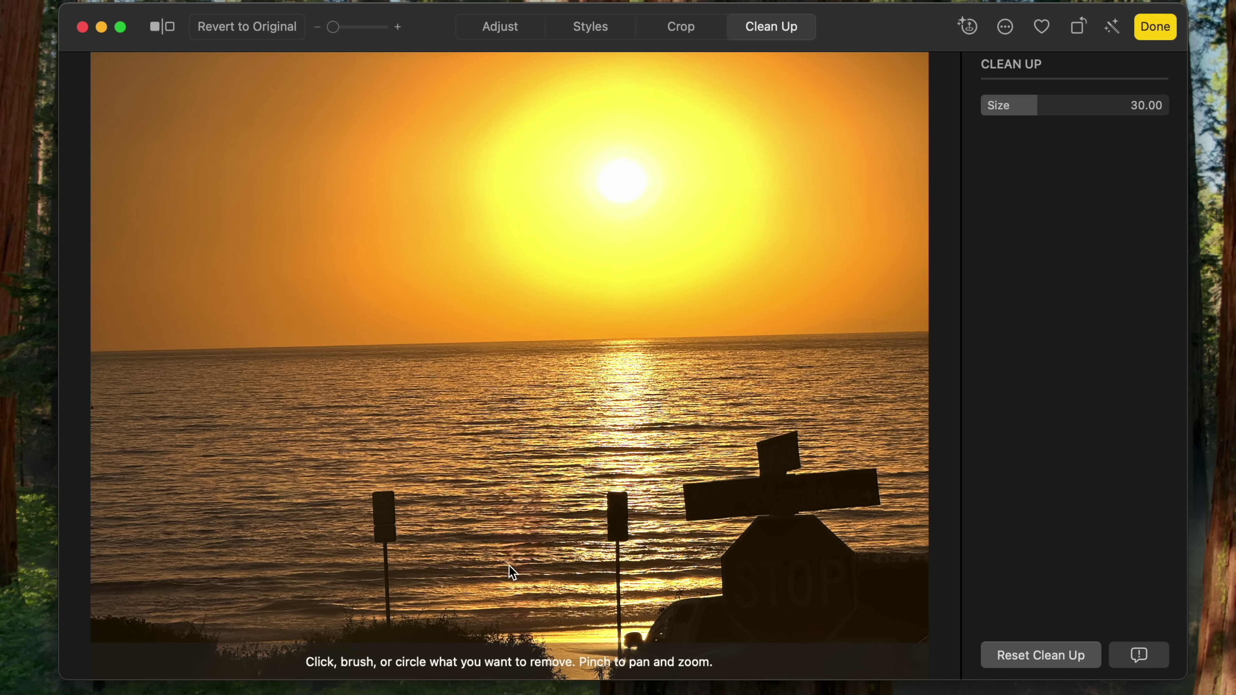
pyautogui.moveTo(340, 466)
pyautogui.mouseDown()
pyautogui.moveTo(394, 584)
pyautogui.moveTo(324, 466)
pyautogui.mouseUp()
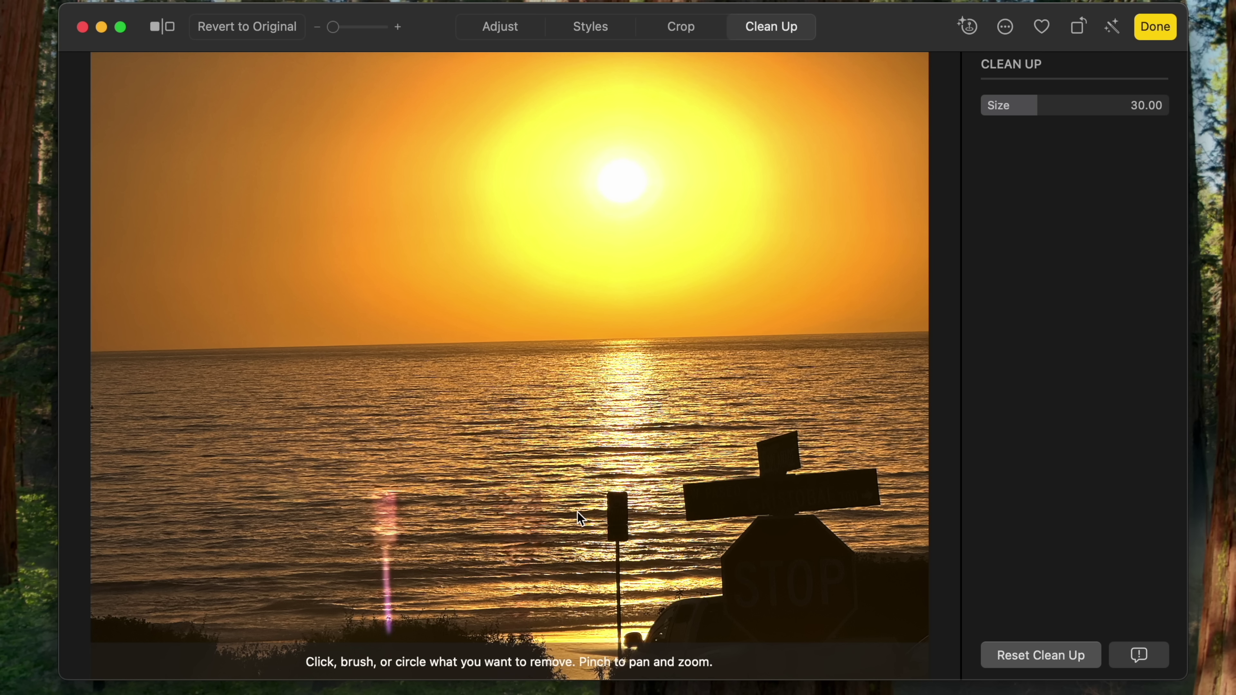
pyautogui.moveTo(608, 463)
pyautogui.mouseDown()
pyautogui.moveTo(598, 475)
pyautogui.moveTo(635, 534)
pyautogui.moveTo(593, 472)
pyautogui.mouseUp()
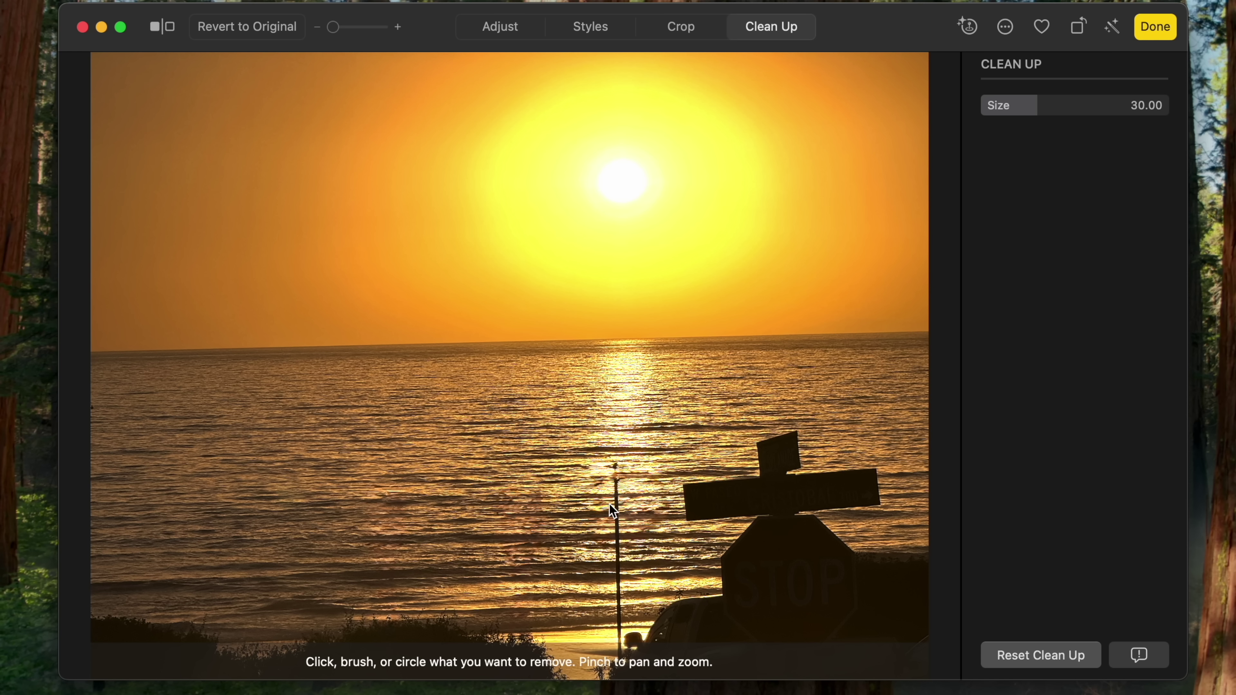
pyautogui.moveTo(619, 464); pyautogui.dragTo(618, 635)
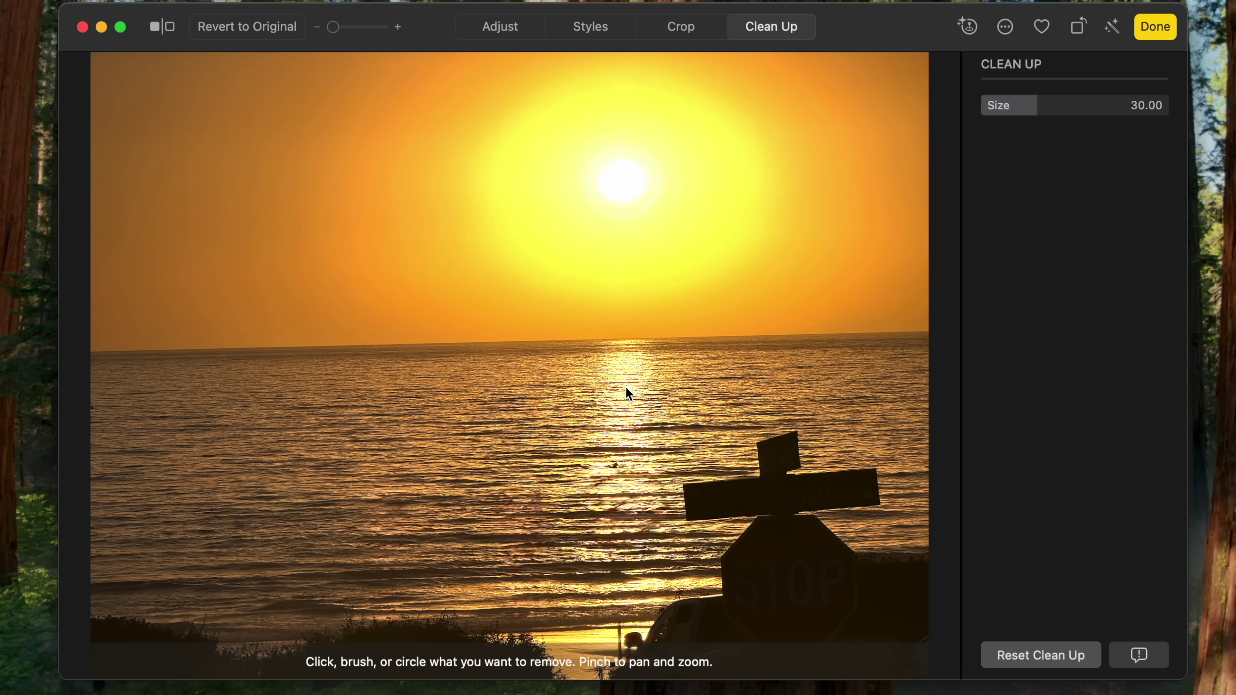
pyautogui.moveTo(616, 624); pyautogui.dragTo(613, 640)
# - Erase the horizontal sign board and the stop sign with its post
pyautogui.scroll(3, 602, 412)
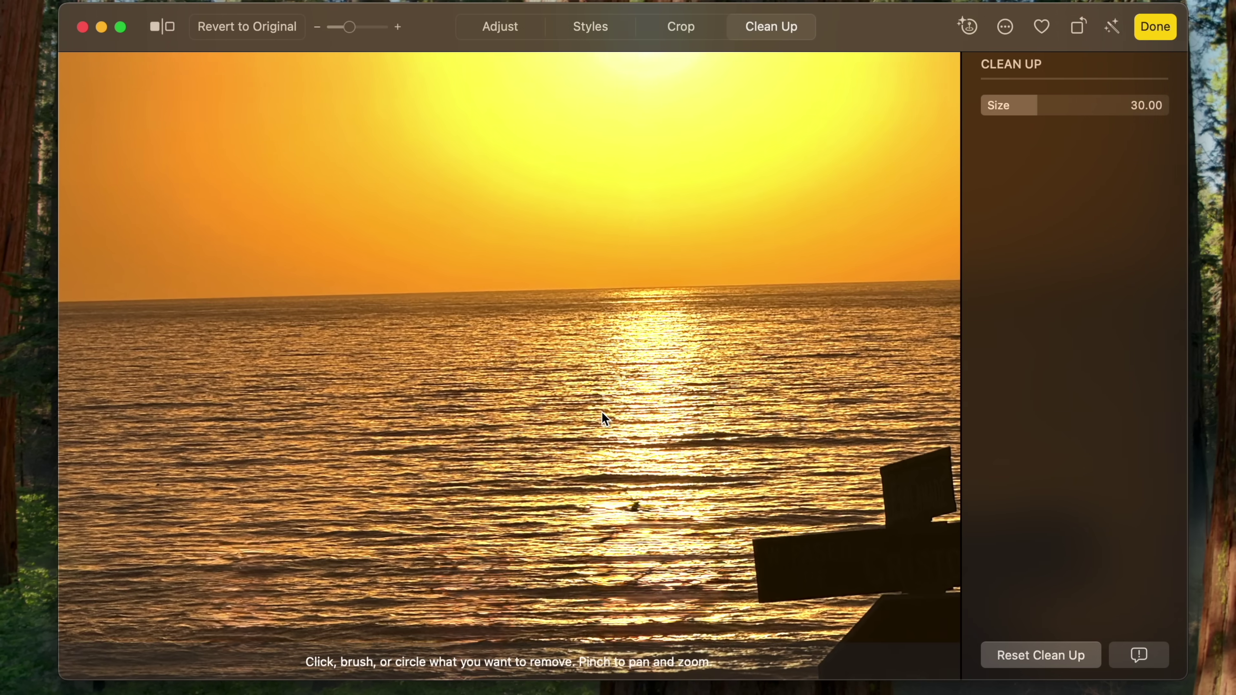
pyautogui.scroll(-5, 601, 411)
pyautogui.moveTo(695, 493); pyautogui.dragTo(885, 494)
pyautogui.moveTo(779, 457)
pyautogui.mouseDown()
pyautogui.moveTo(767, 597)
pyautogui.moveTo(751, 552)
pyautogui.moveTo(819, 588)
pyautogui.moveTo(759, 588)
pyautogui.mouseUp()
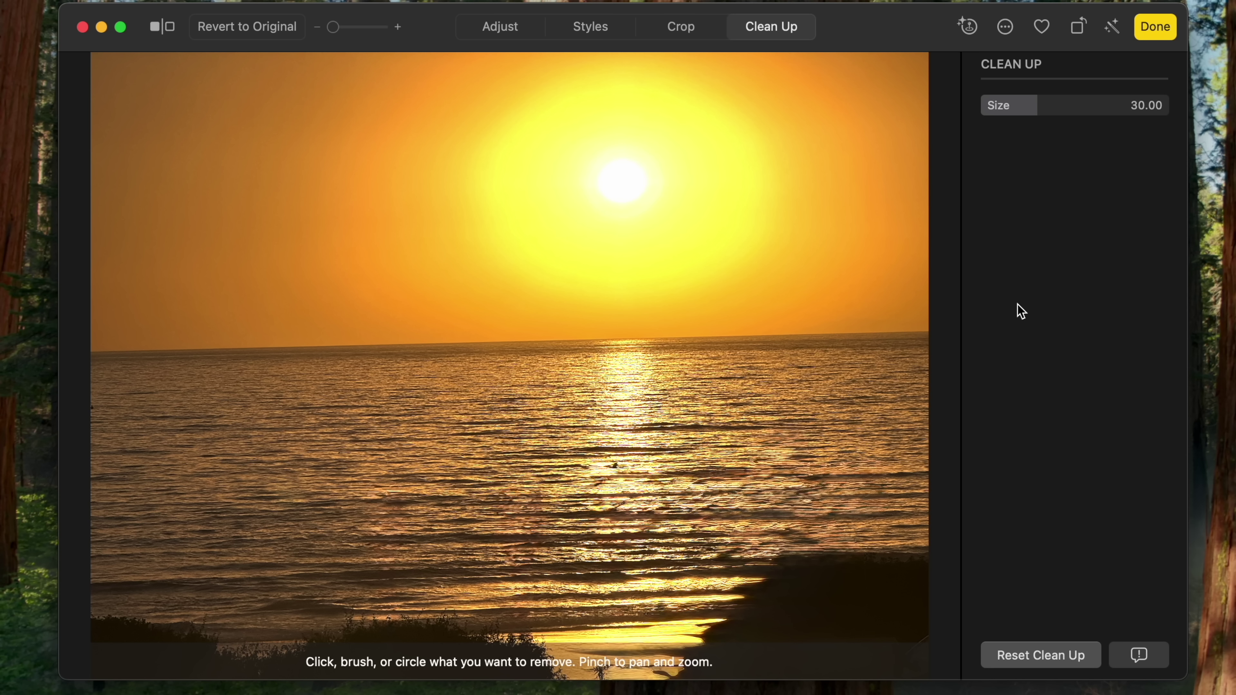
# - Toggle between the original and cleaned-up photo to compare, ending on the cleaned-up version
pyautogui.click(171, 29)
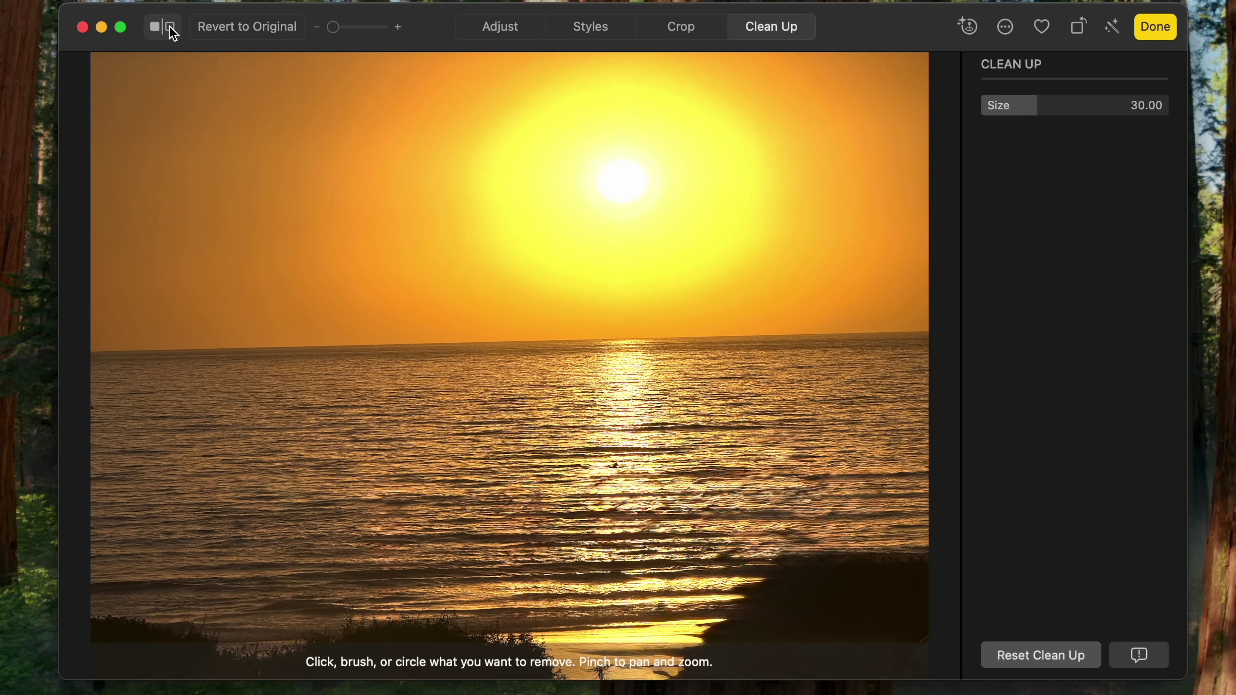
pyautogui.click(171, 29)
pyautogui.click(162, 30)
pyautogui.click(161, 29)
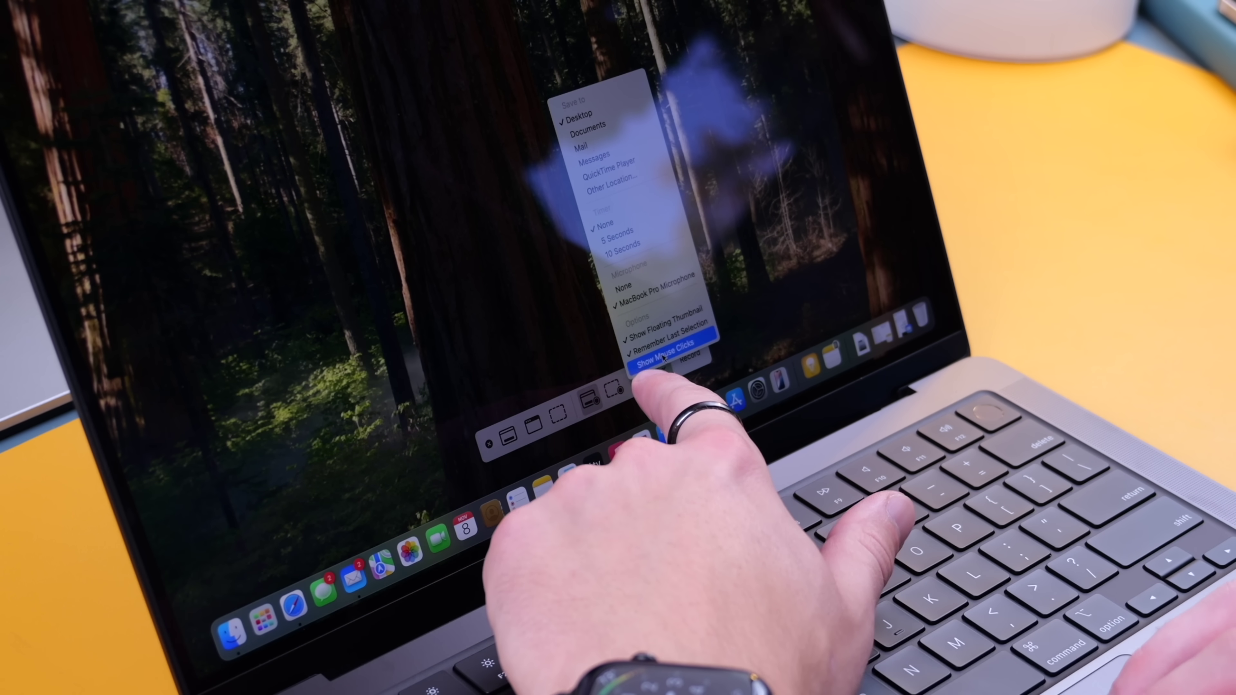
# - Turn on Show Mouse Clicks in the screenshot toolbar's Options and start a screen recording
pyautogui.click(668, 357)
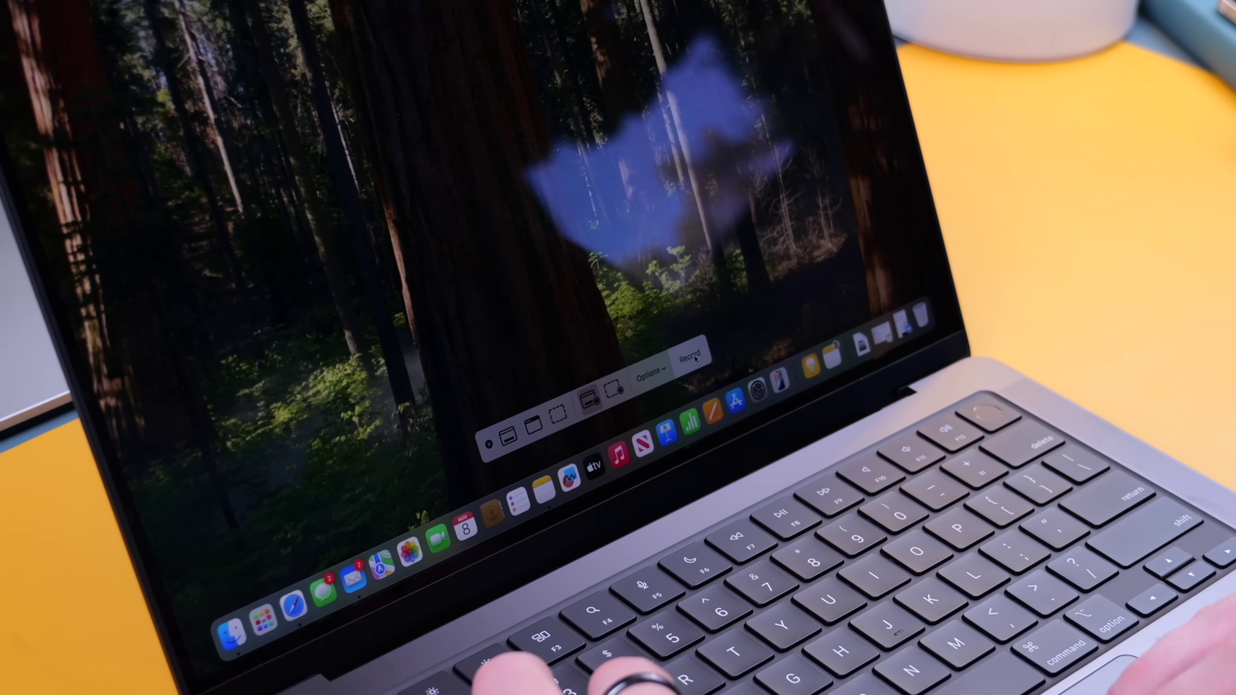
pyautogui.click(694, 357)
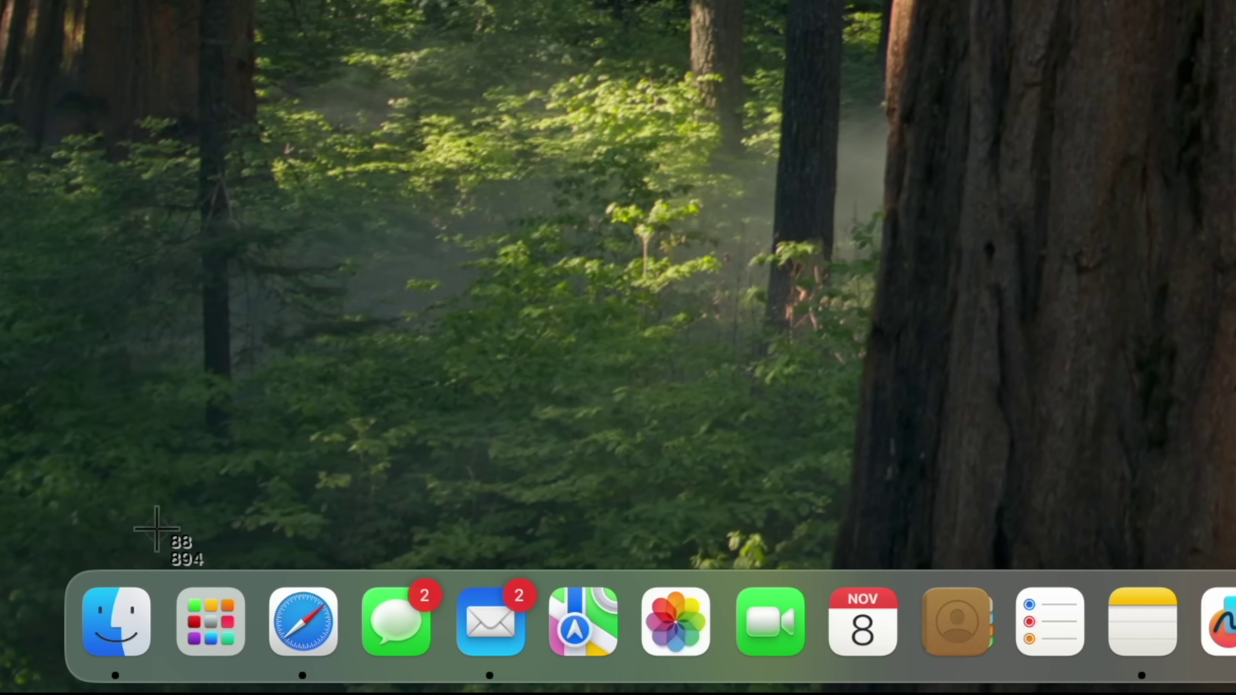
pyautogui.moveTo(63, 550); pyautogui.dragTo(192, 676)
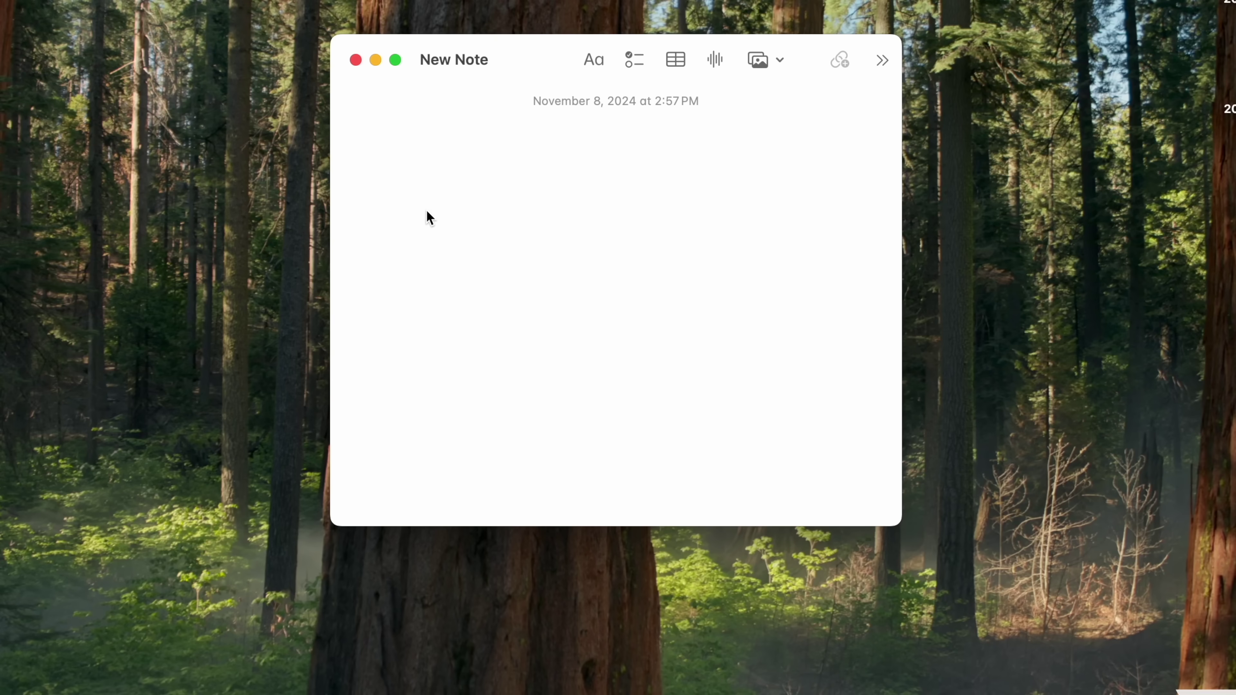
pyautogui.moveTo(530, 58); pyautogui.dragTo(490, 119)
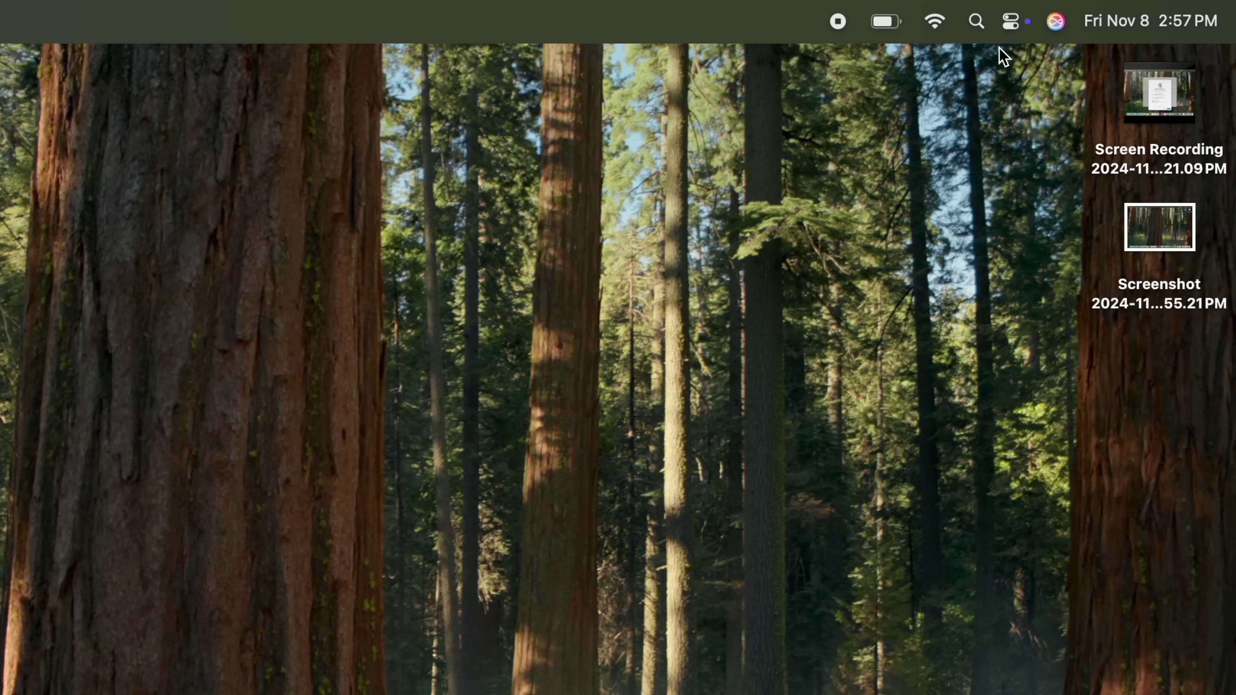
# - Open Control Center from the menu bar, dismiss it, then reopen it to view its controls
pyautogui.click(1012, 25)
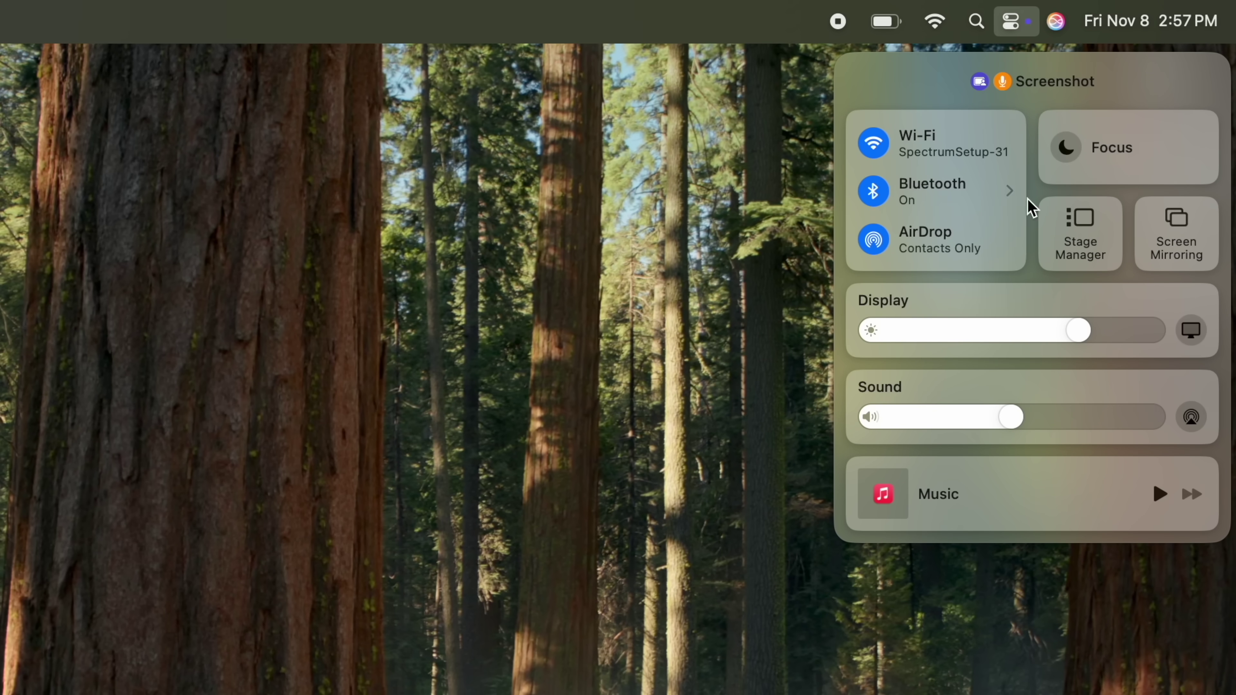
pyautogui.click(795, 100)
pyautogui.click(1012, 24)
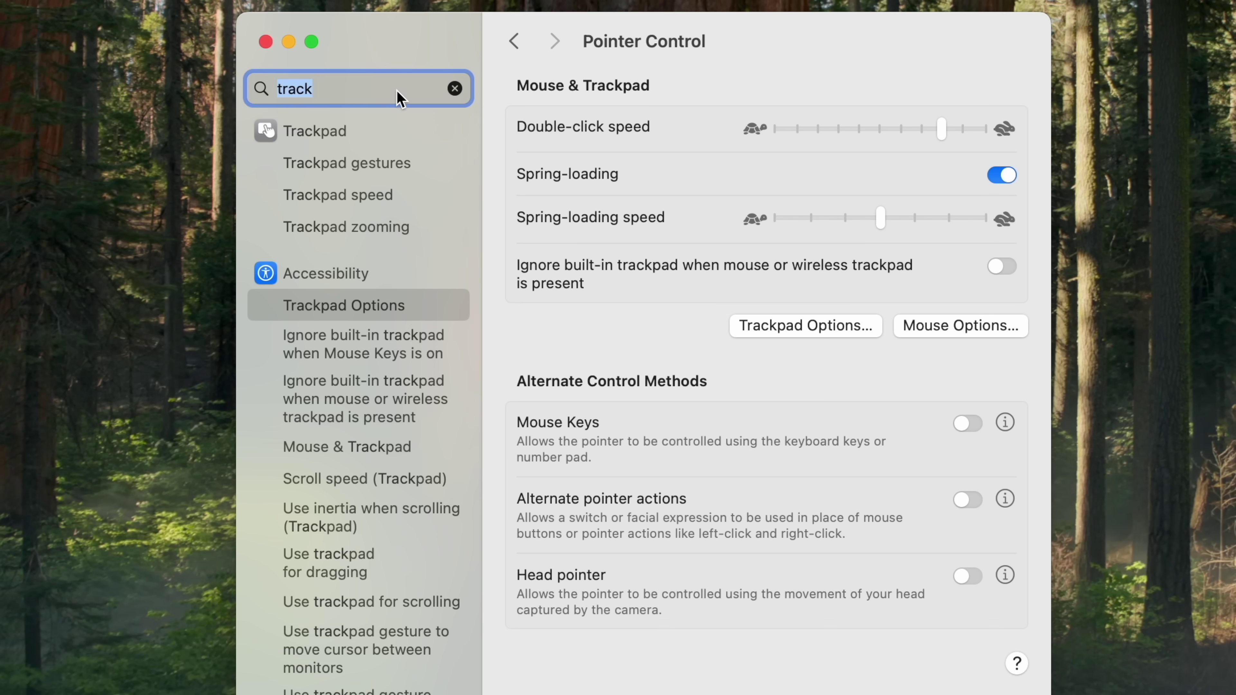
# - Search System Settings for 'track' and go to the trackpad settings
pyautogui.press('Escape')
pyautogui.write('trackpad')
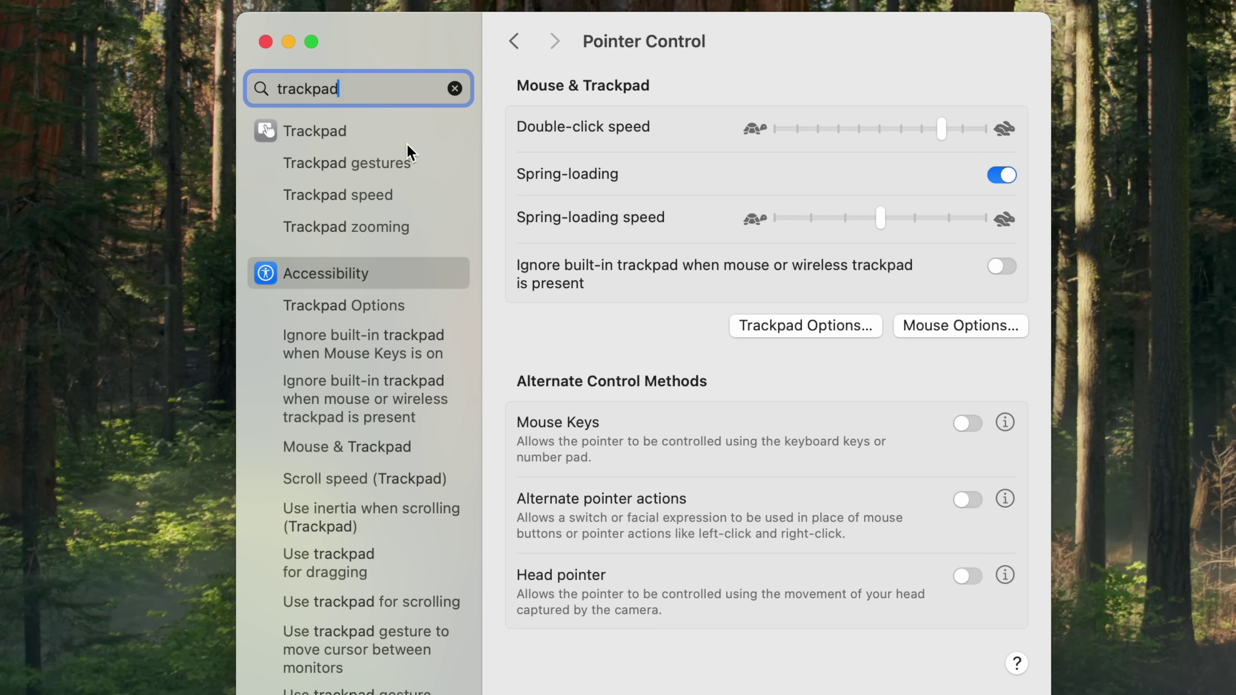
pyautogui.click(413, 128)
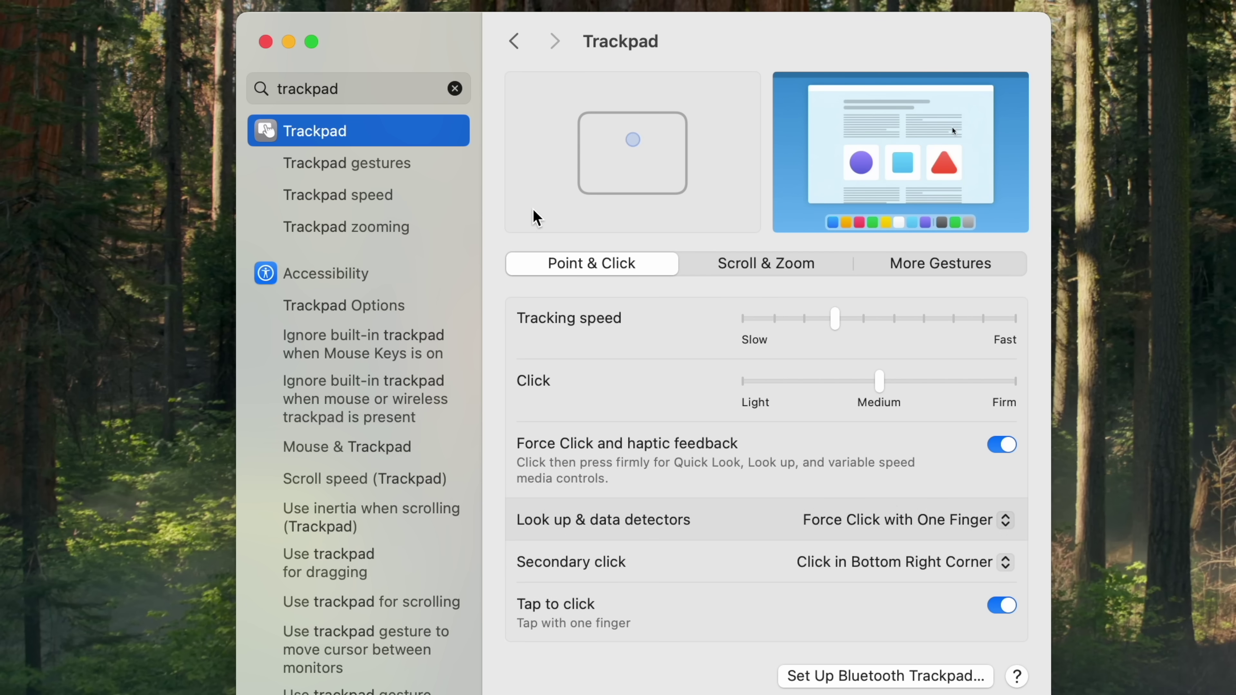
# - Set the trackpad Dragging style to Three Finger Drag and reposition the settings window
pyautogui.click(393, 307)
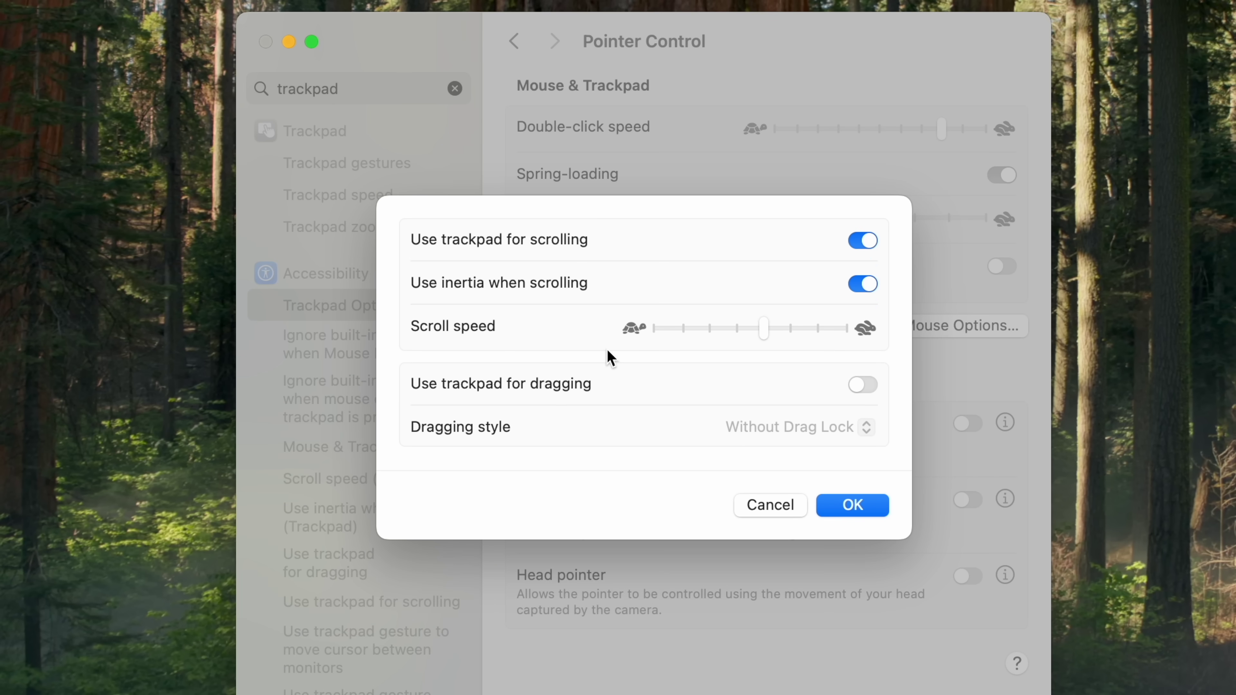
pyautogui.click(836, 420)
pyautogui.click(795, 475)
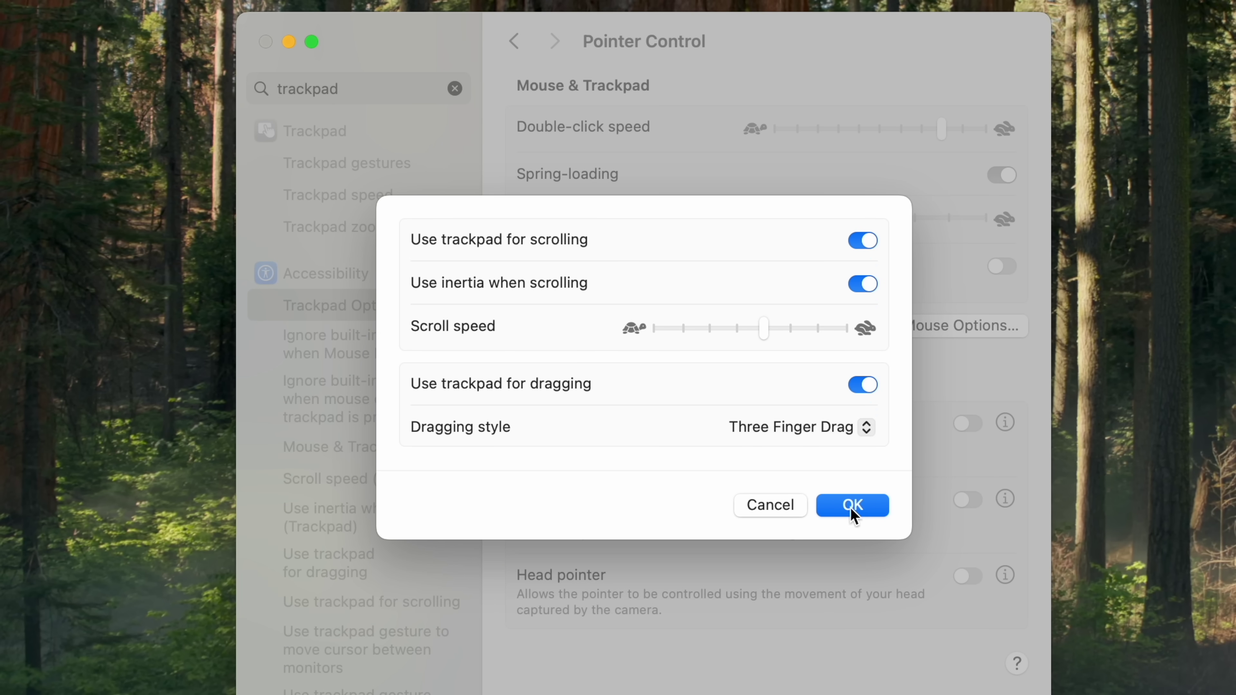
pyautogui.click(853, 506)
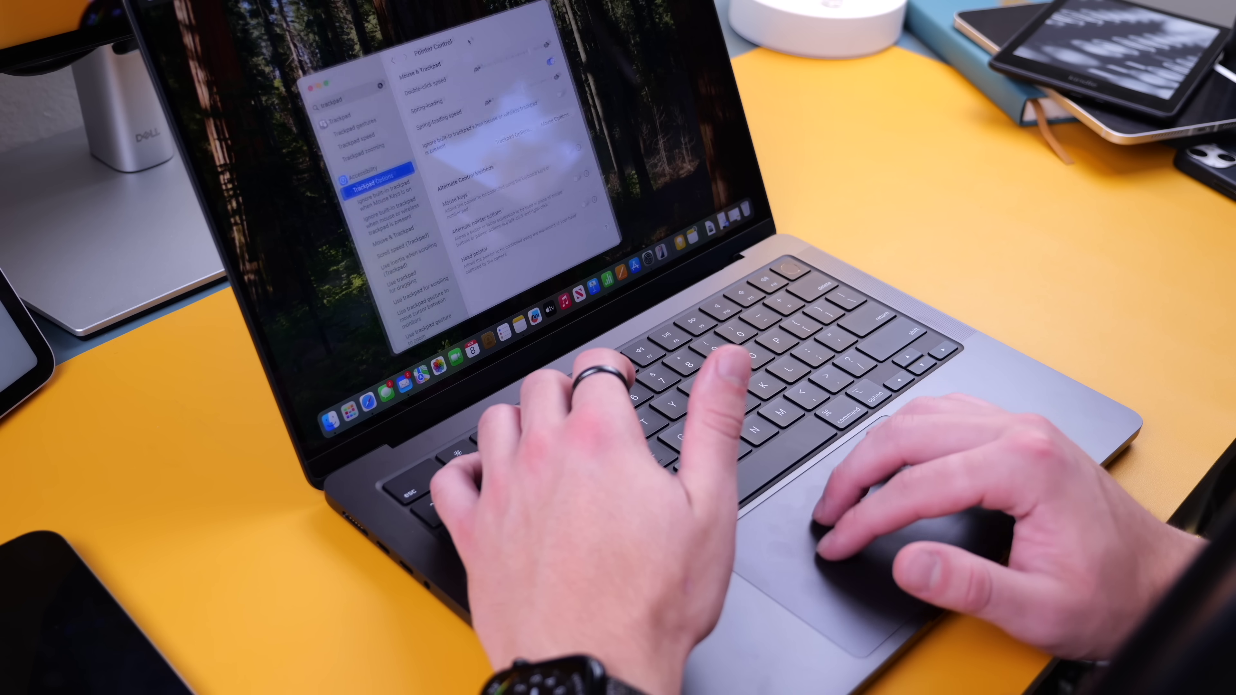
pyautogui.moveTo(541, 53); pyautogui.dragTo(444, 9)
pyautogui.moveTo(370, 18); pyautogui.dragTo(349, 60)
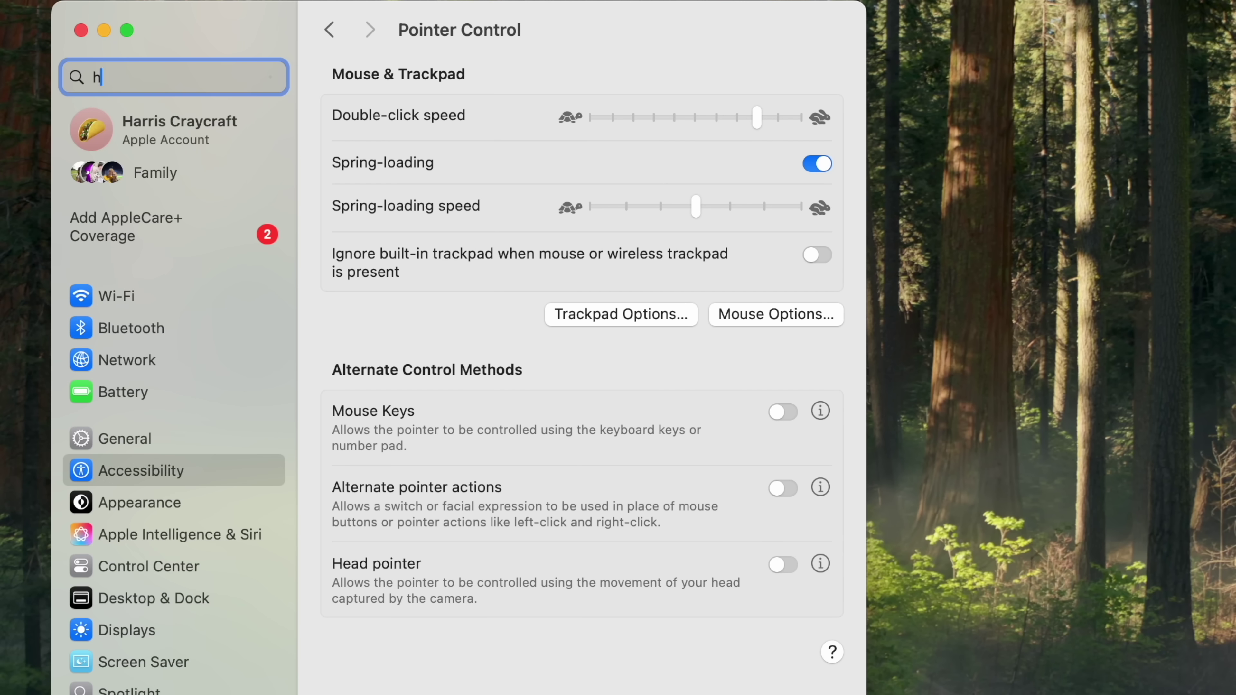
# - Search 'hot corner' and set the top-right hot corner to Desktop
pyautogui.write('ot corner')
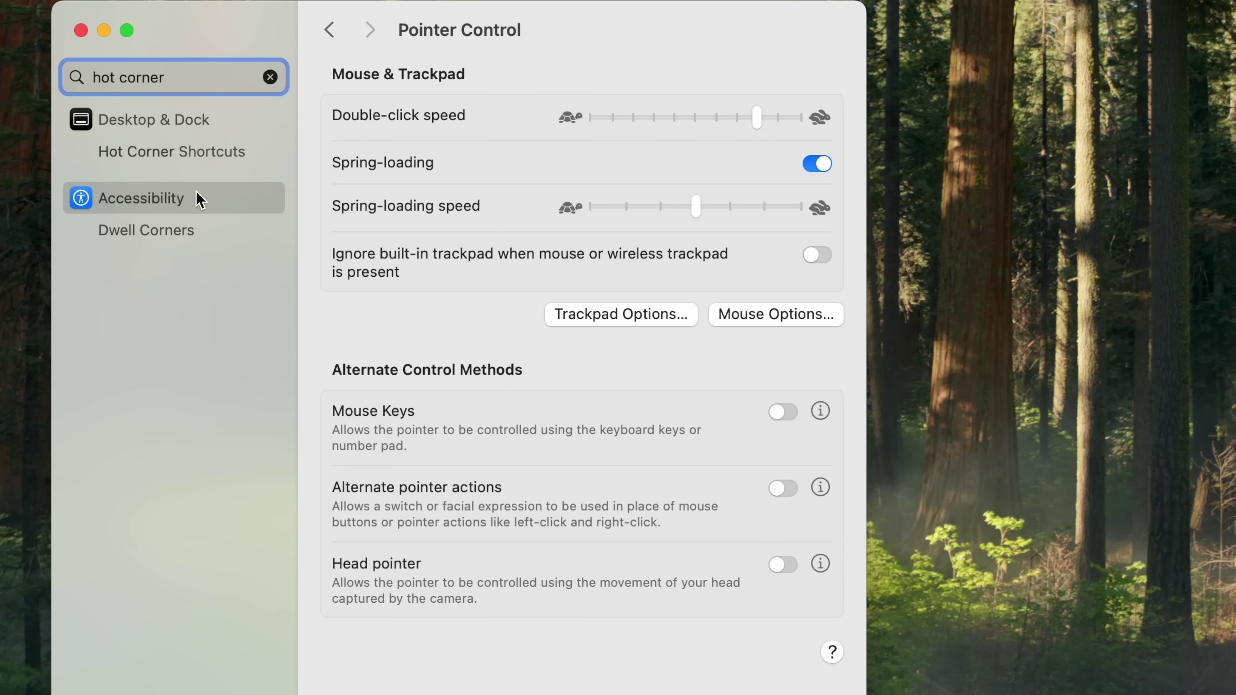
pyautogui.click(205, 154)
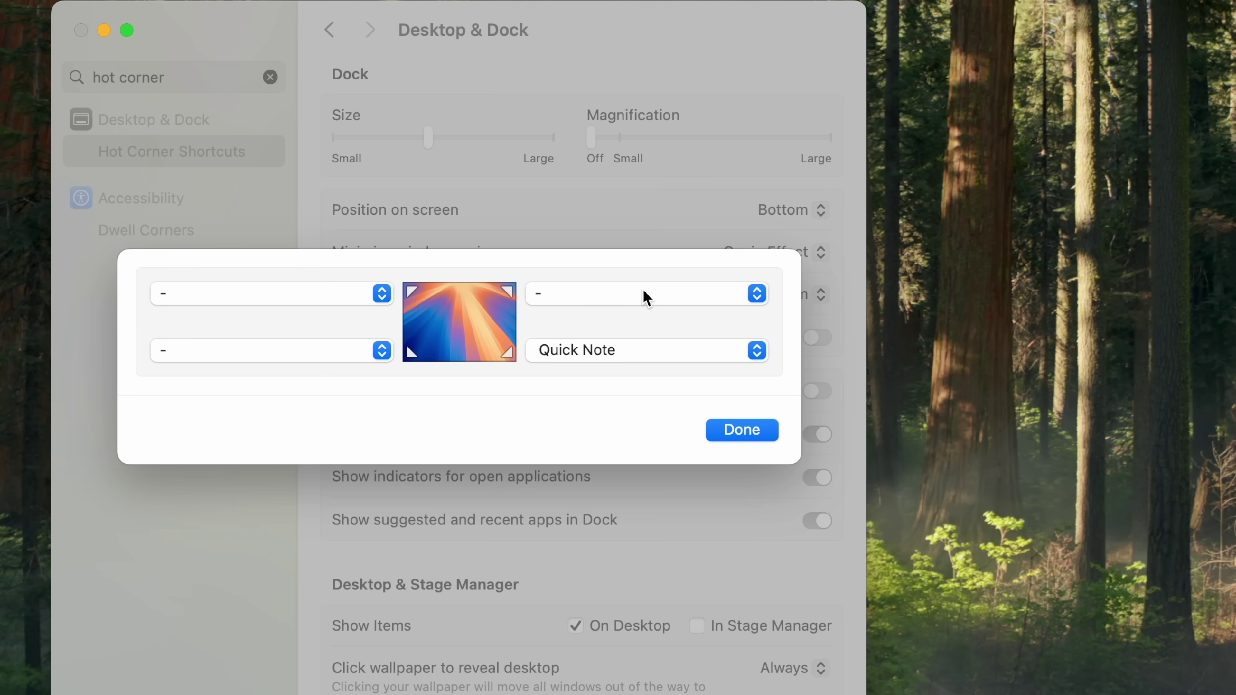
pyautogui.click(606, 293)
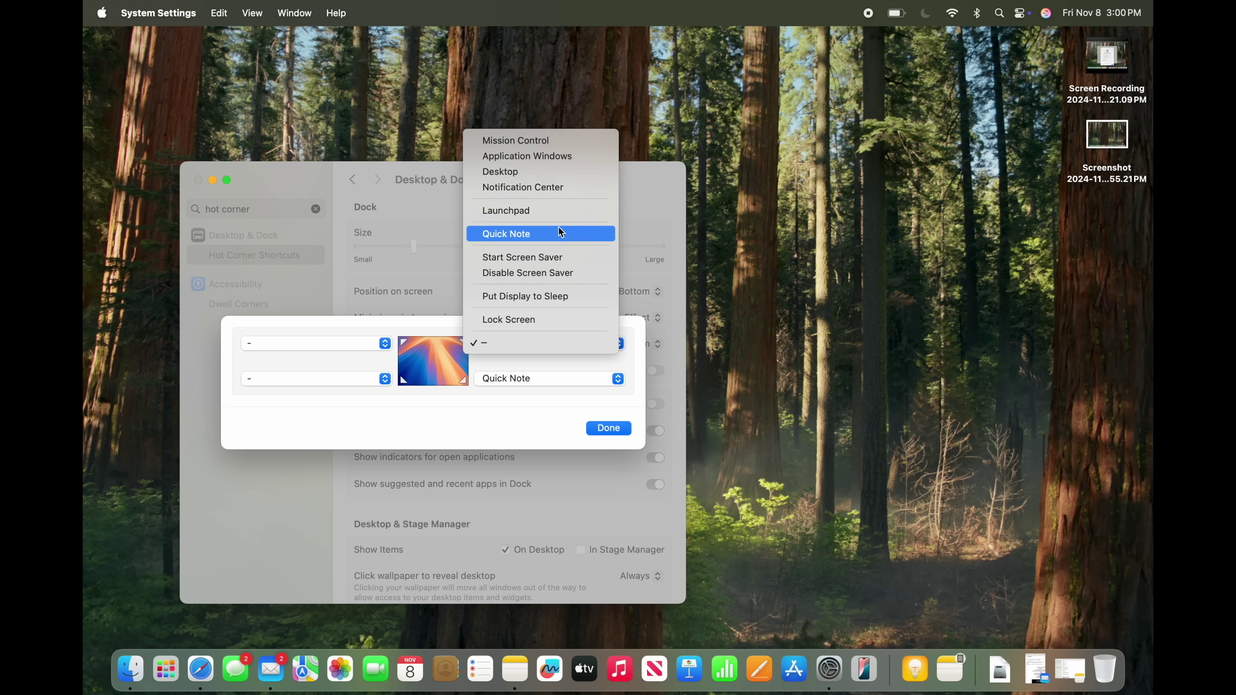
pyautogui.click(558, 173)
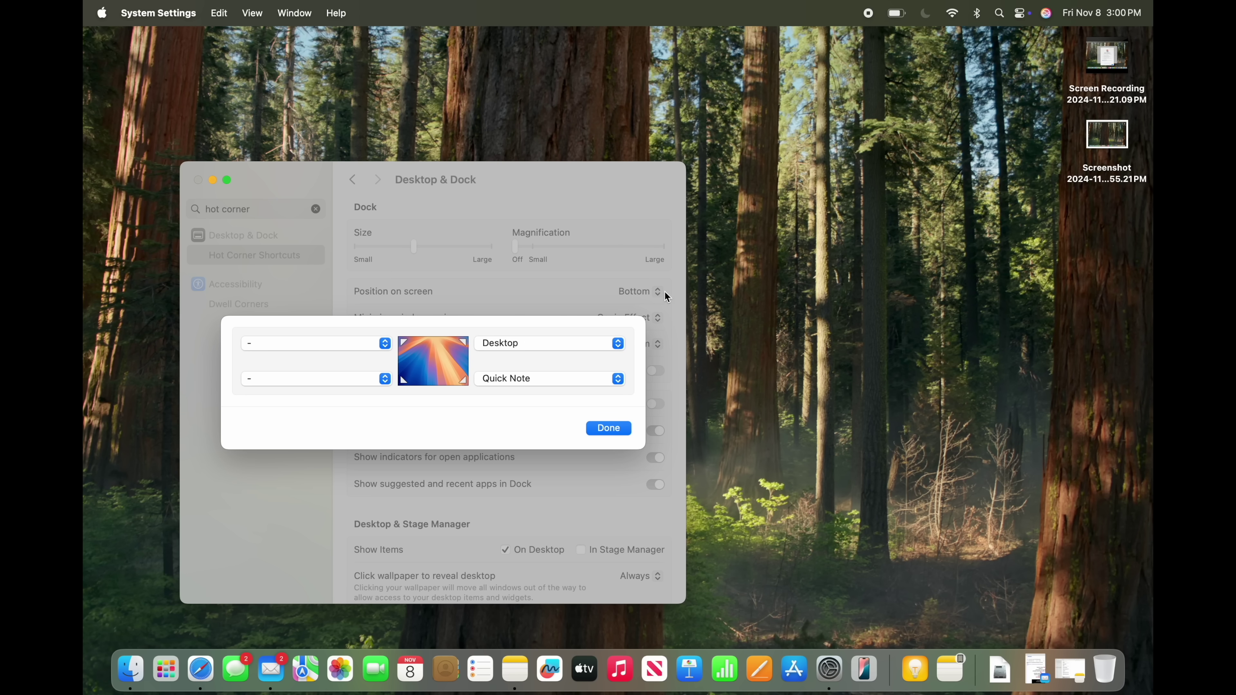
# - Test the top-right hot corner by revealing the desktop and bringing the settings window back
pyautogui.moveTo(1145, 5)
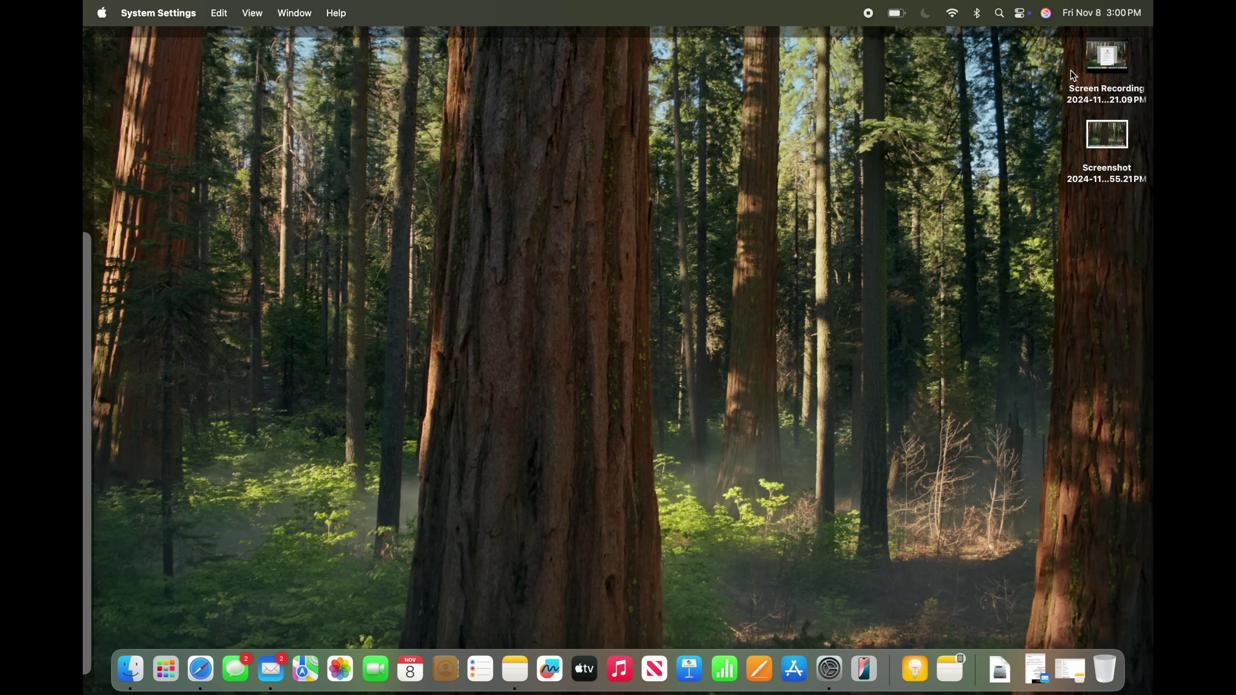
pyautogui.moveTo(1061, 60); pyautogui.dragTo(1100, 160)
pyautogui.click(861, 137)
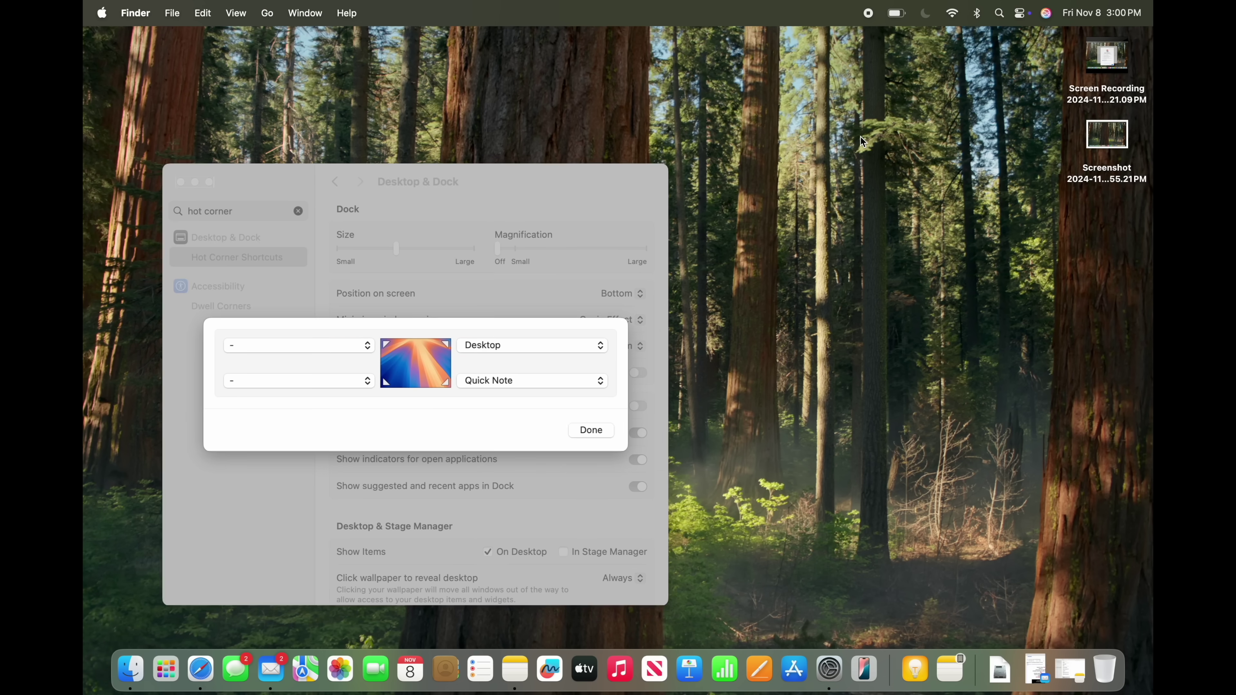
pyautogui.click(915, 292)
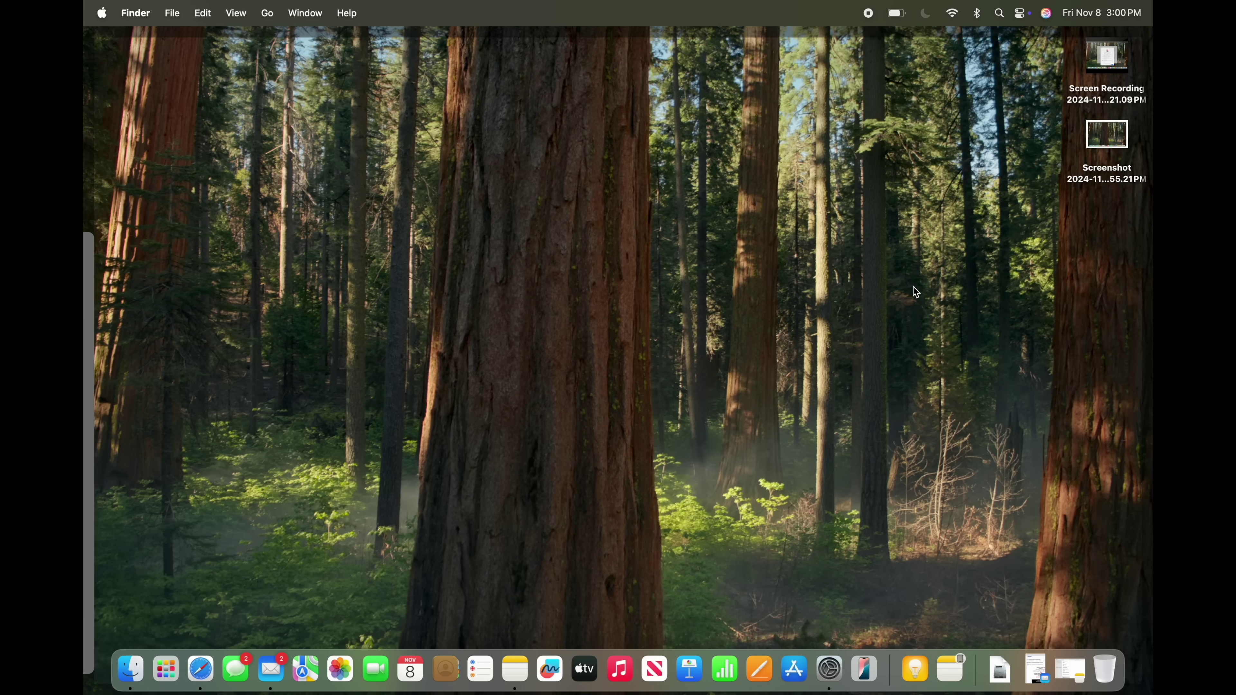
pyautogui.click(858, 208)
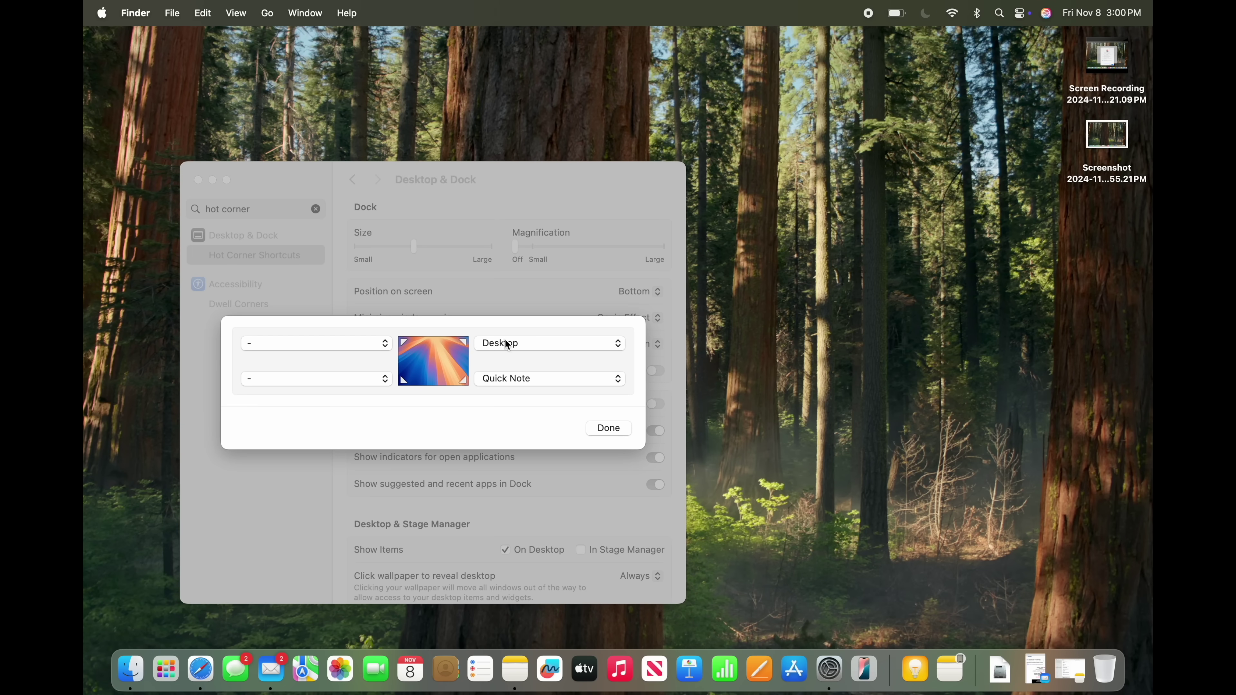
# - Set the bottom-right hot corner to '–' and the bottom-left to Start Screen Saver
pyautogui.click(504, 374)
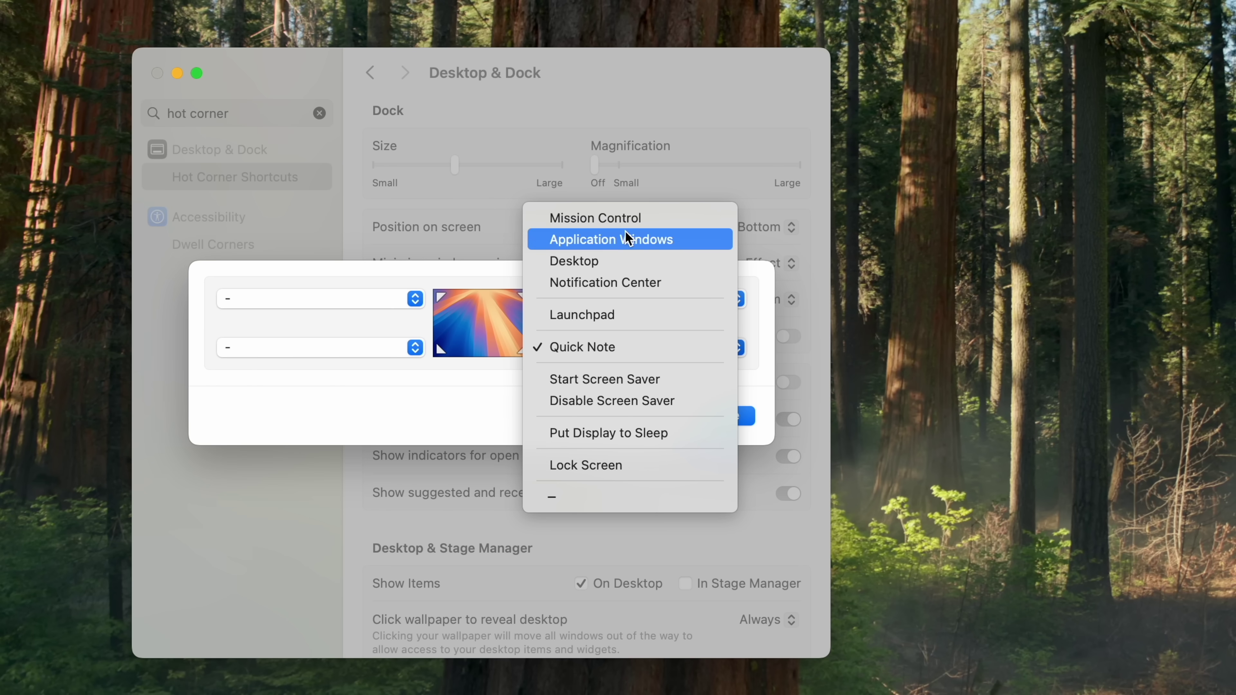
pyautogui.click(570, 497)
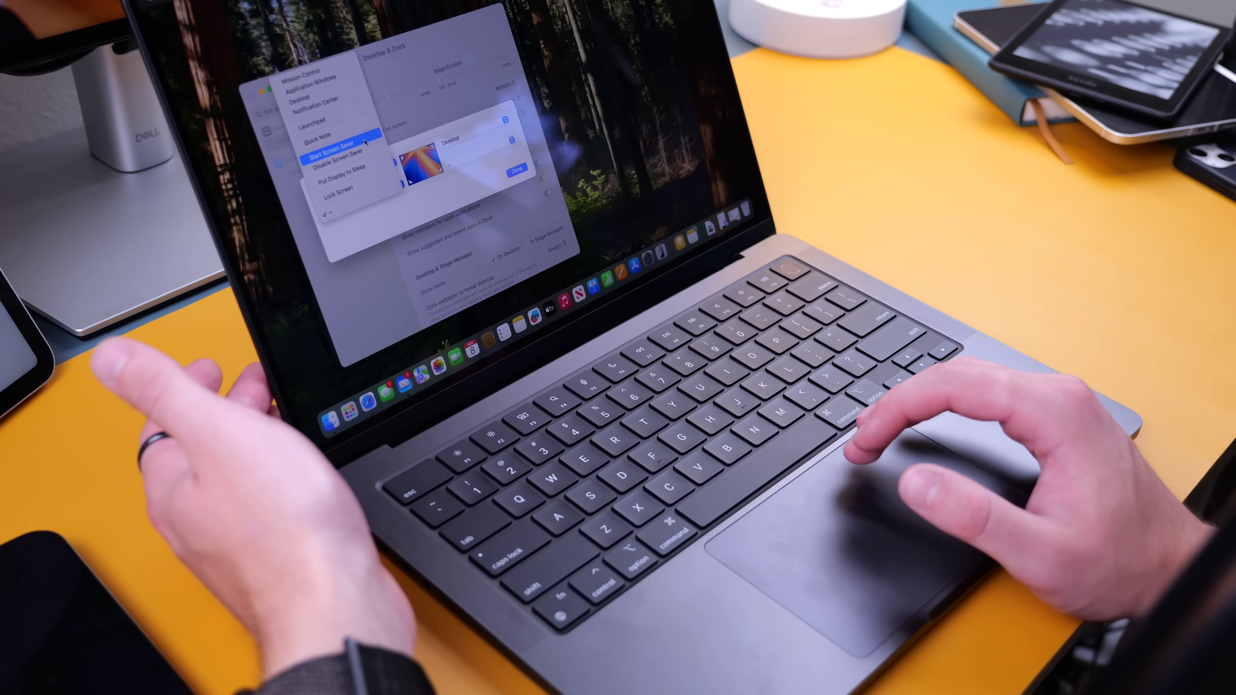
pyautogui.click(365, 142)
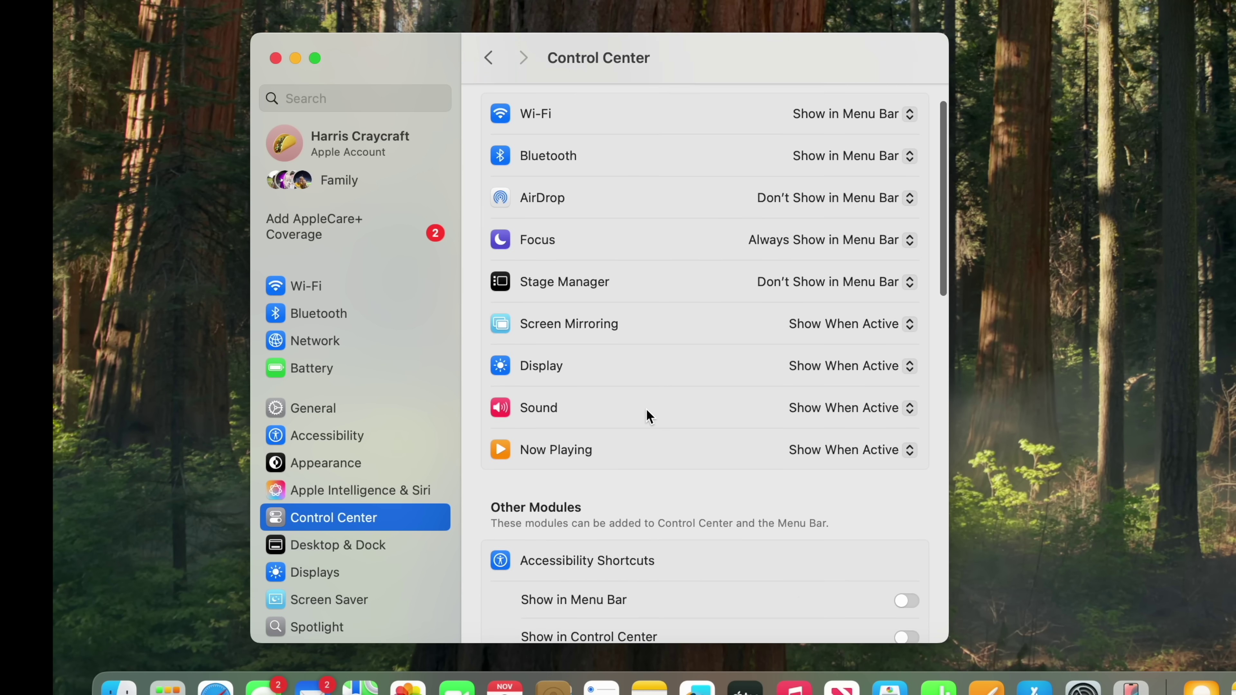
pyautogui.scroll(-10, 646, 409)
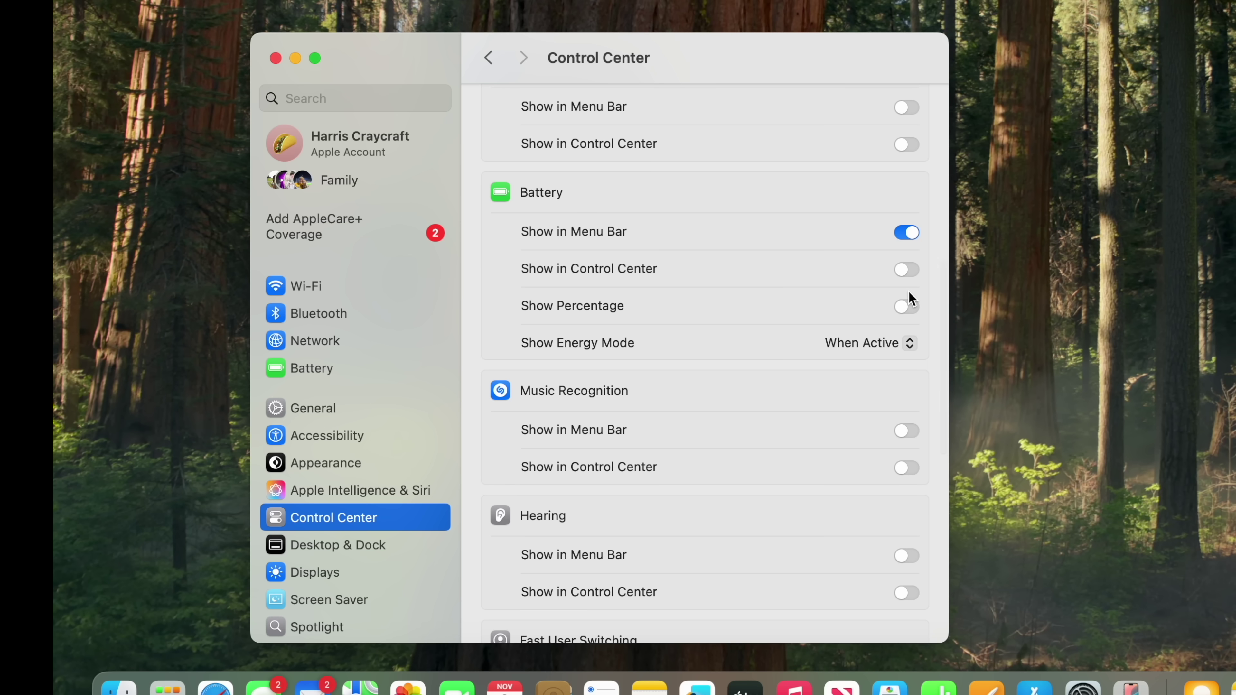
# - Turn on Battery Show Percentage and 'Display the time with seconds' in Clock Options
pyautogui.click(906, 306)
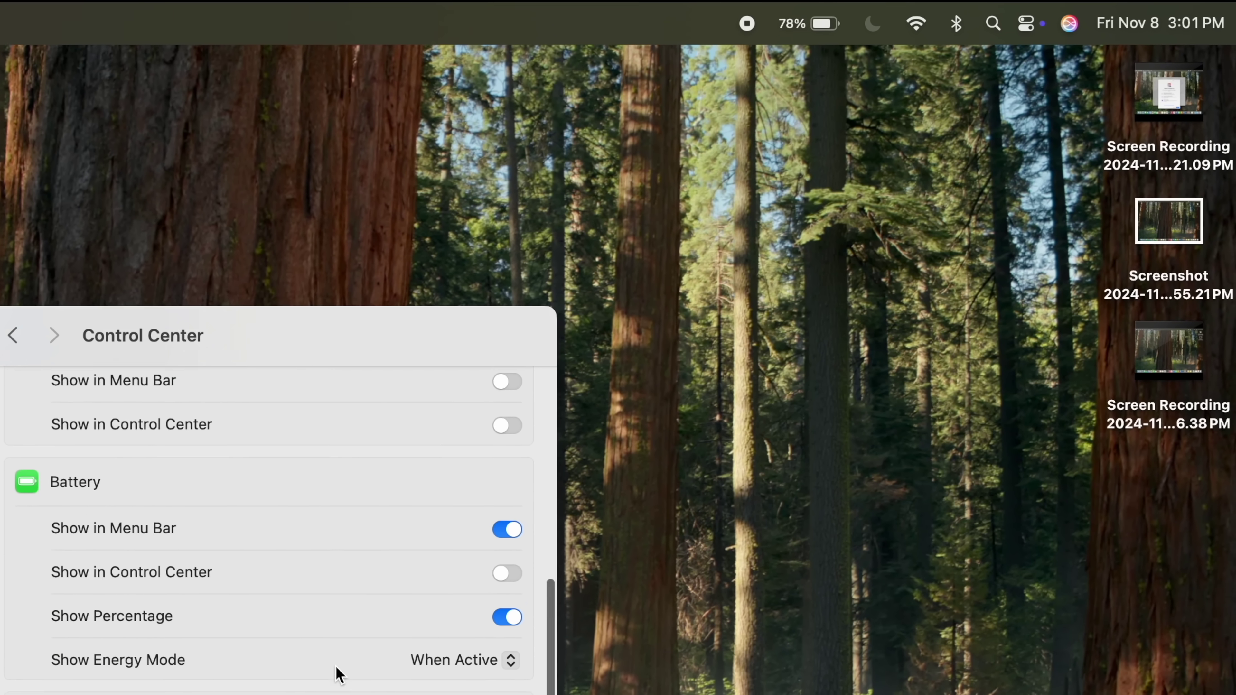
pyautogui.scroll(-10, 336, 668)
pyautogui.click(389, 690)
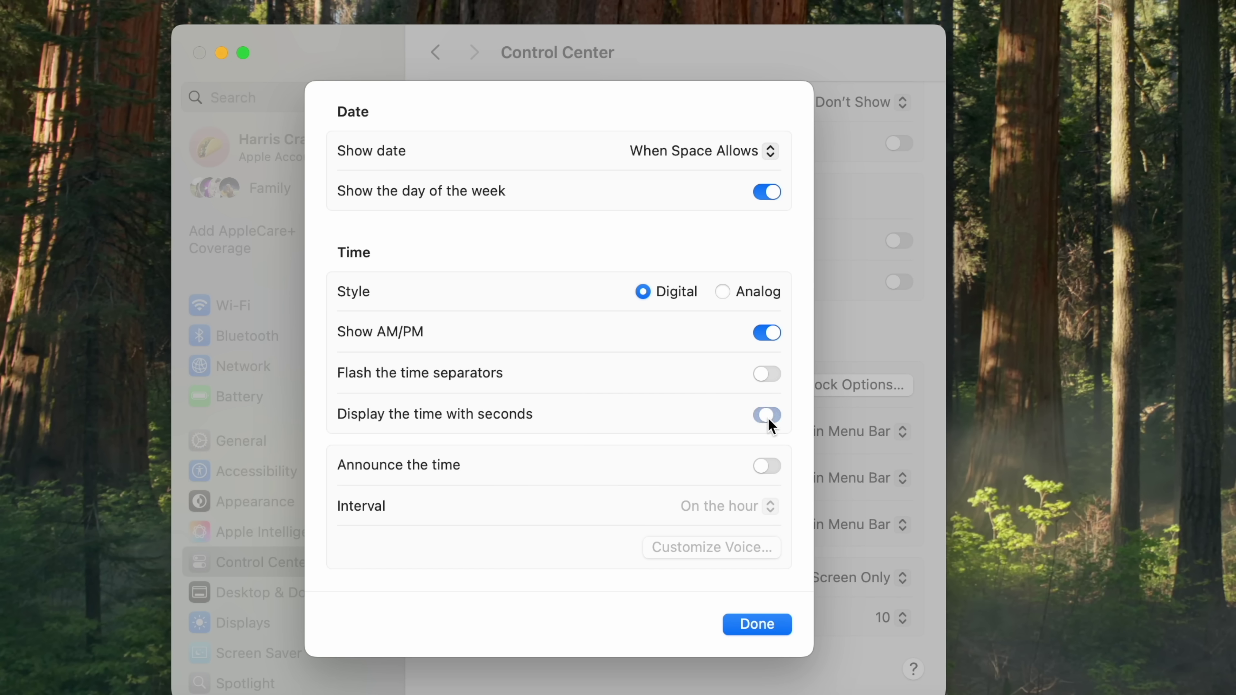
pyautogui.click(767, 415)
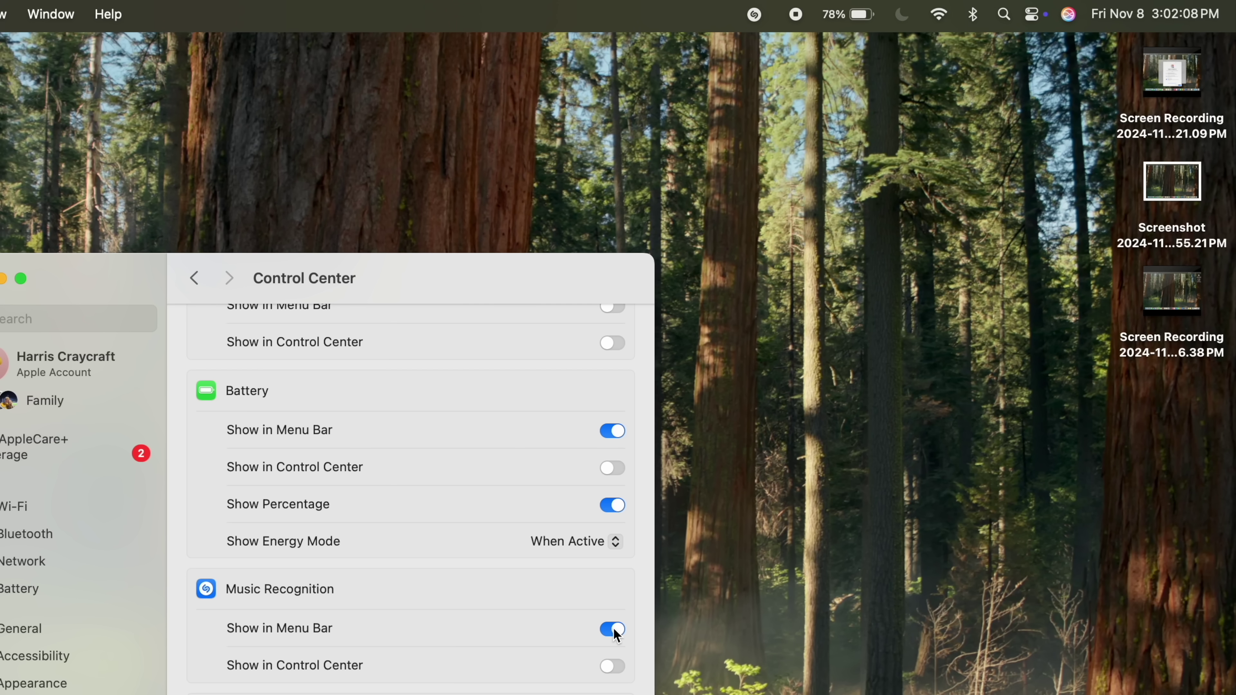
pyautogui.scroll(5, 522, 588)
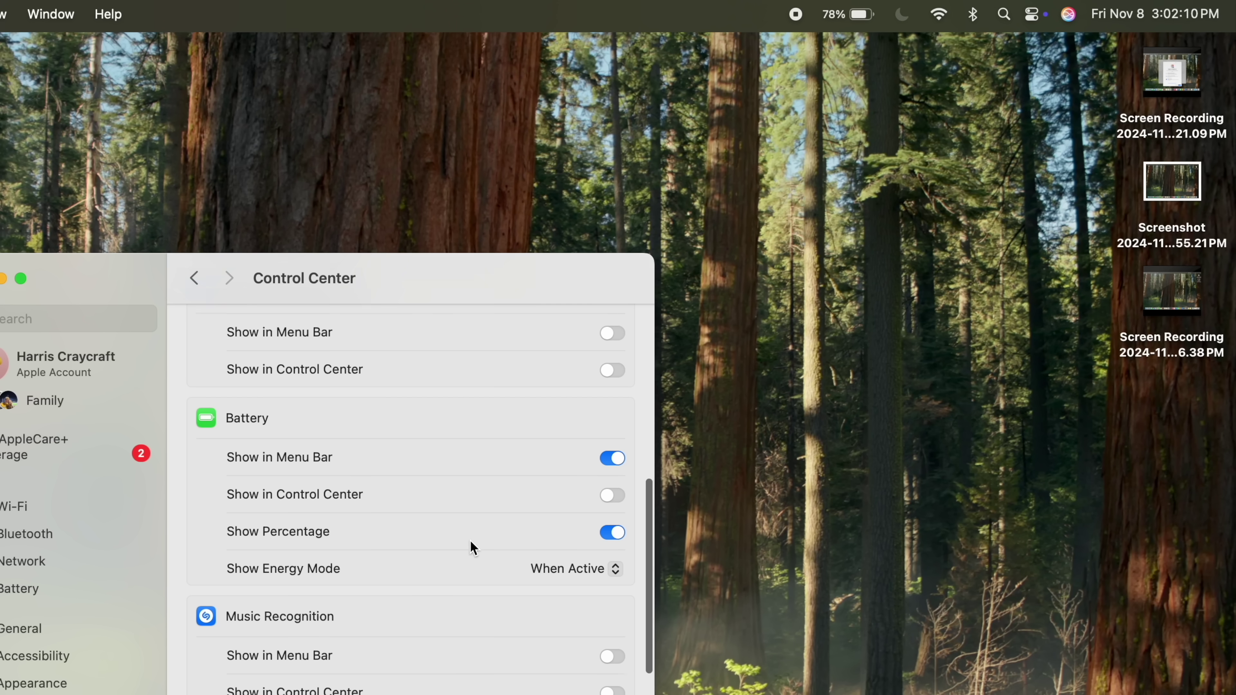
pyautogui.scroll(-3, 546, 584)
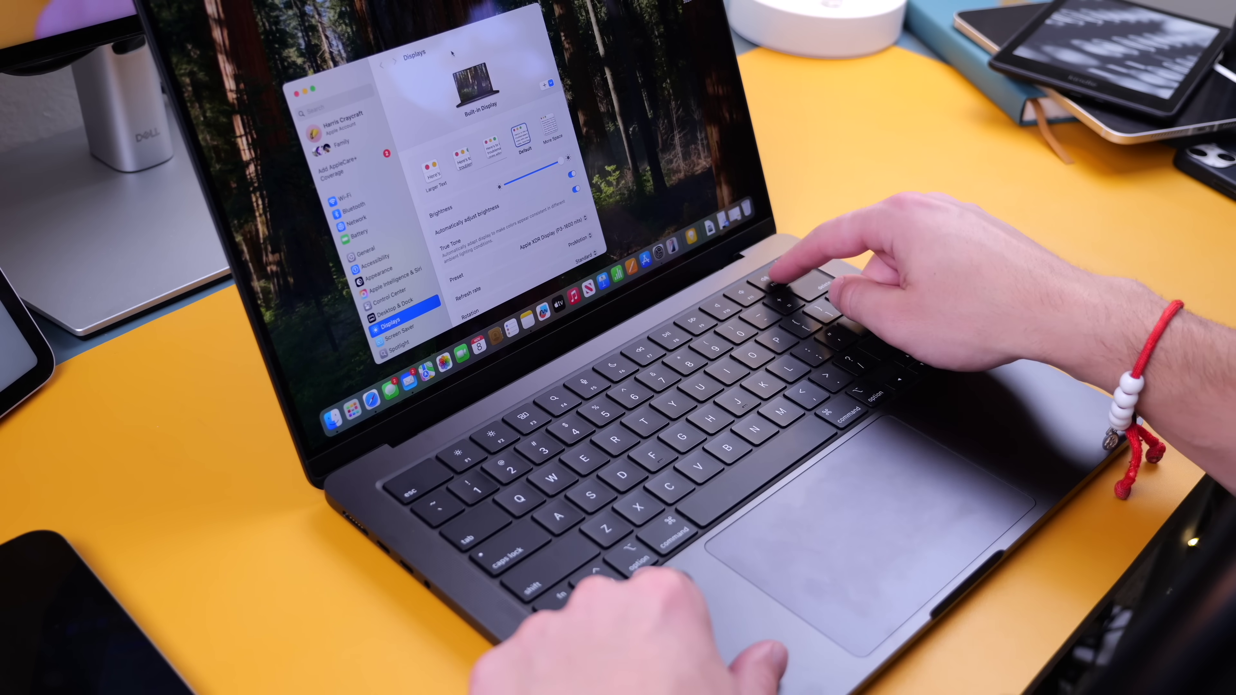
# - Open the Sound settings with the Option+volume key shortcut
pyautogui.hotkey('alt', 'F12')
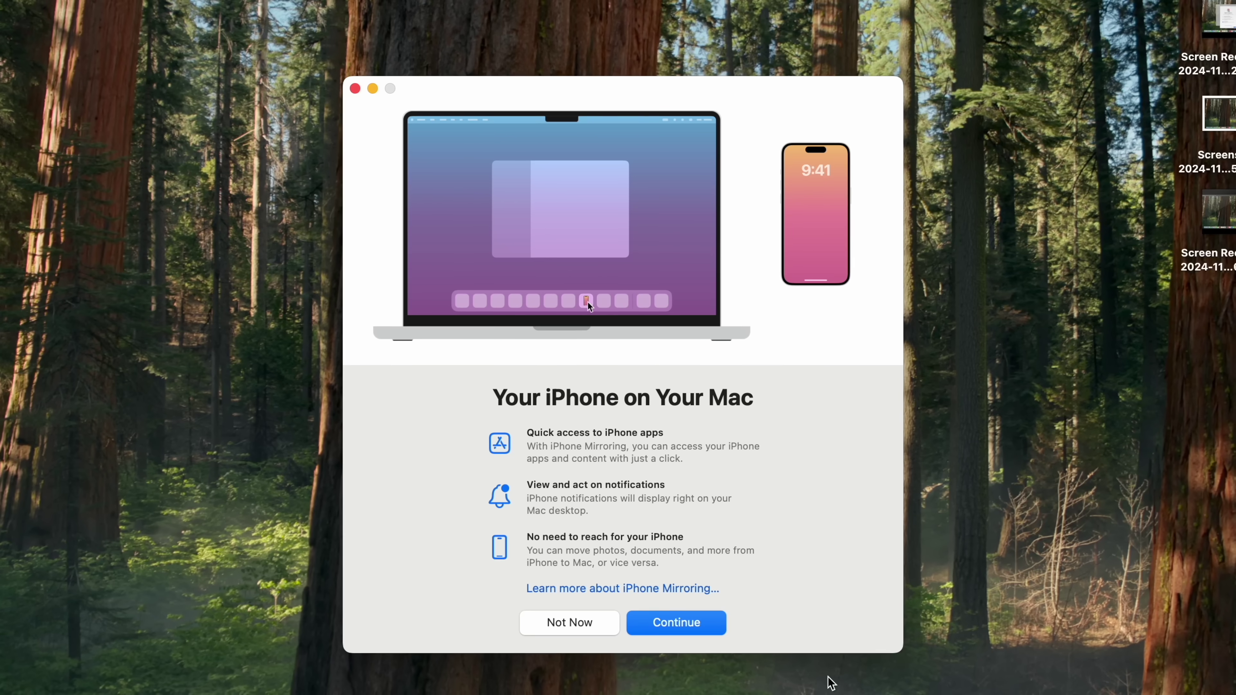
# - Continue past the iPhone Mirroring welcome, move the window left, and connect to the iPhone
pyautogui.click(695, 623)
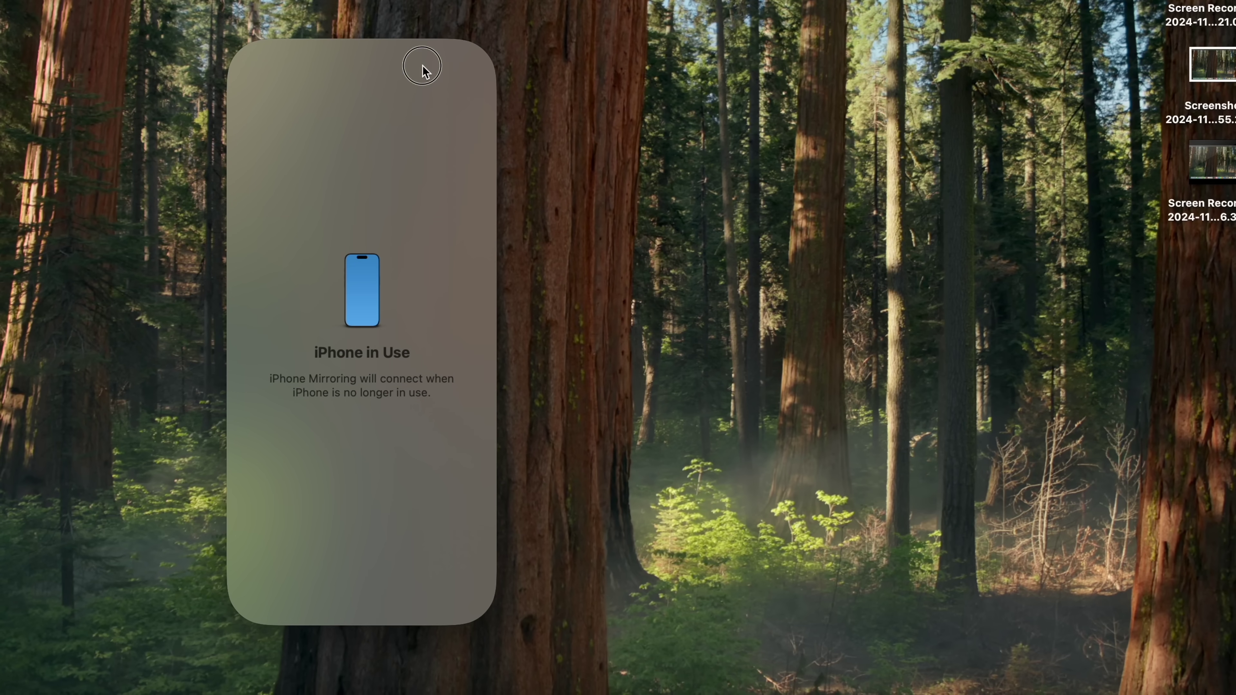
pyautogui.moveTo(422, 71); pyautogui.dragTo(290, 98)
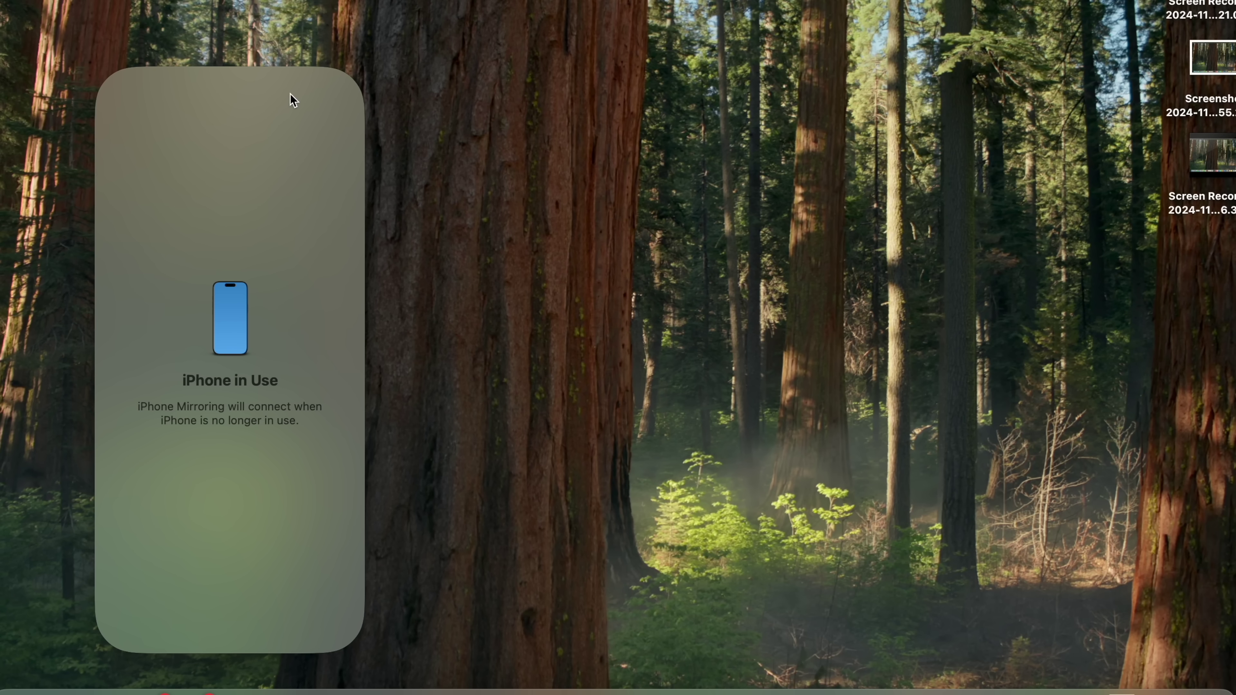
pyautogui.moveTo(290, 95); pyautogui.dragTo(276, 89)
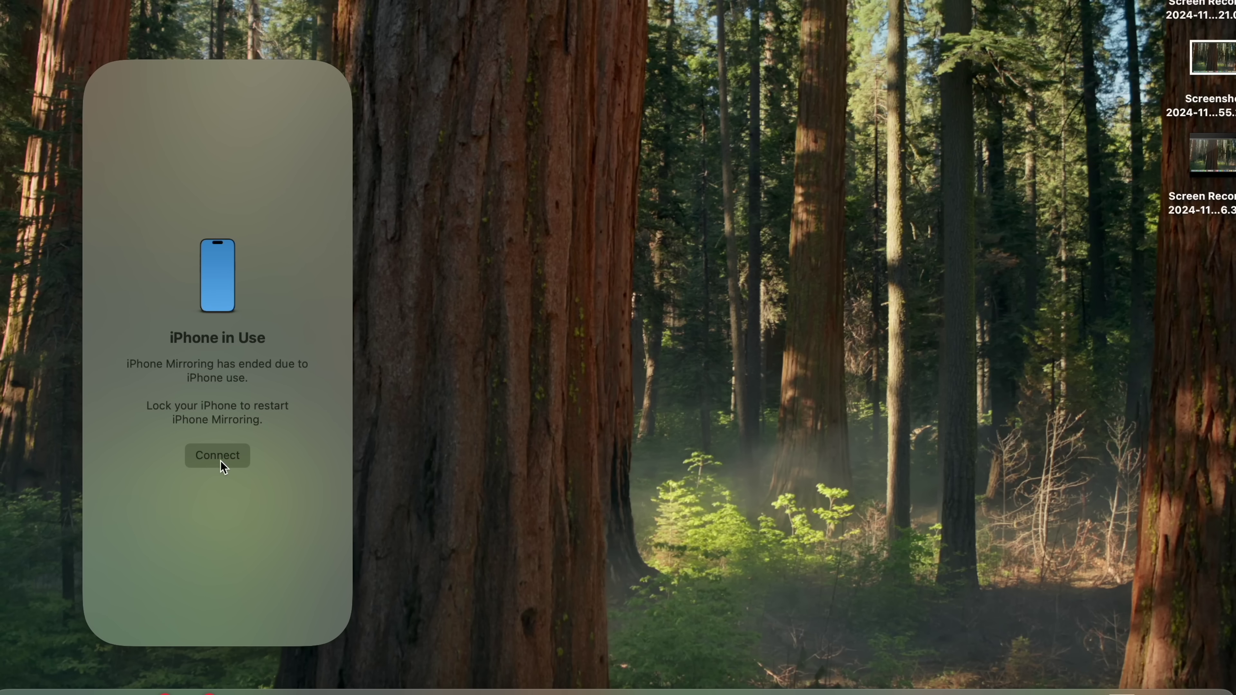
pyautogui.click(220, 457)
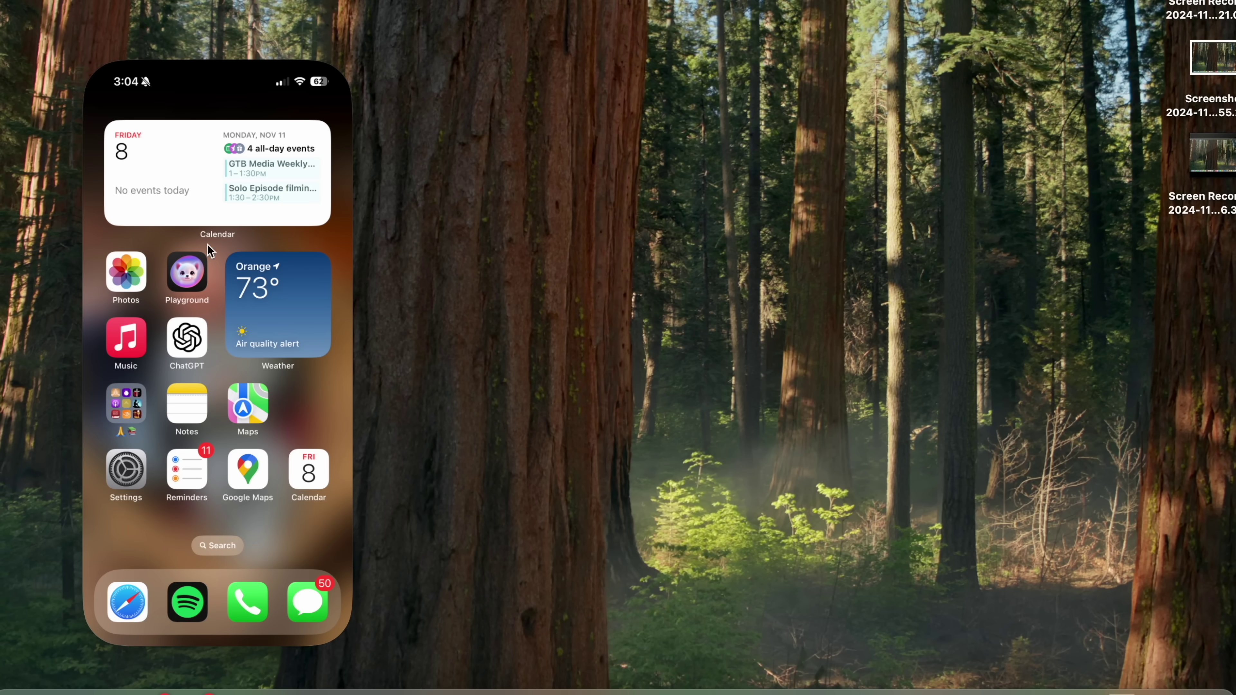
# - Open and close the iPhone's Settings app, then launch Safari on the mirrored iPhone
pyautogui.click(134, 484)
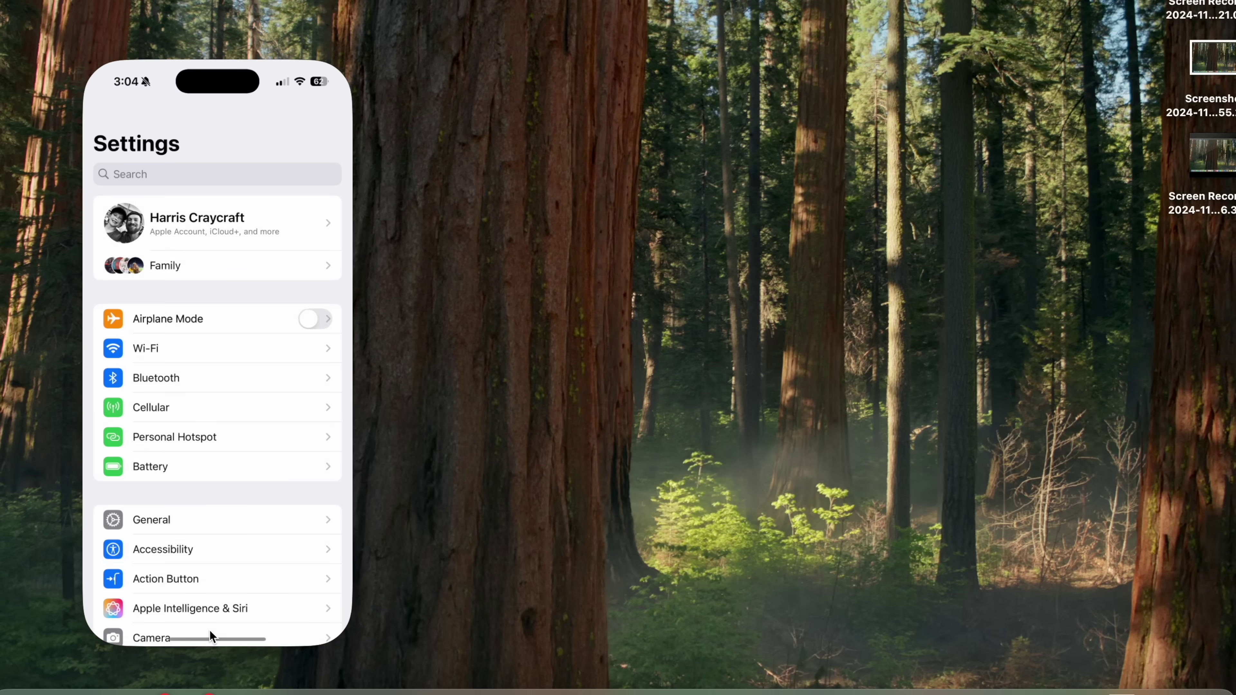
pyautogui.click(201, 636)
pyautogui.click(130, 591)
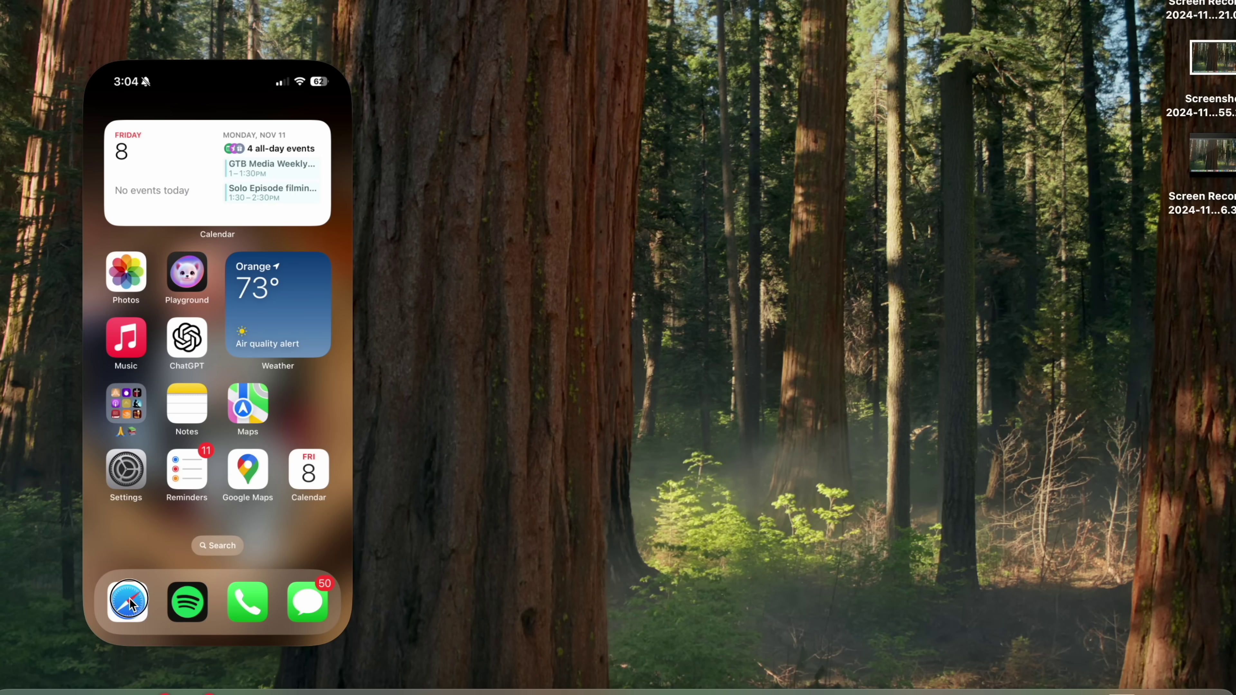